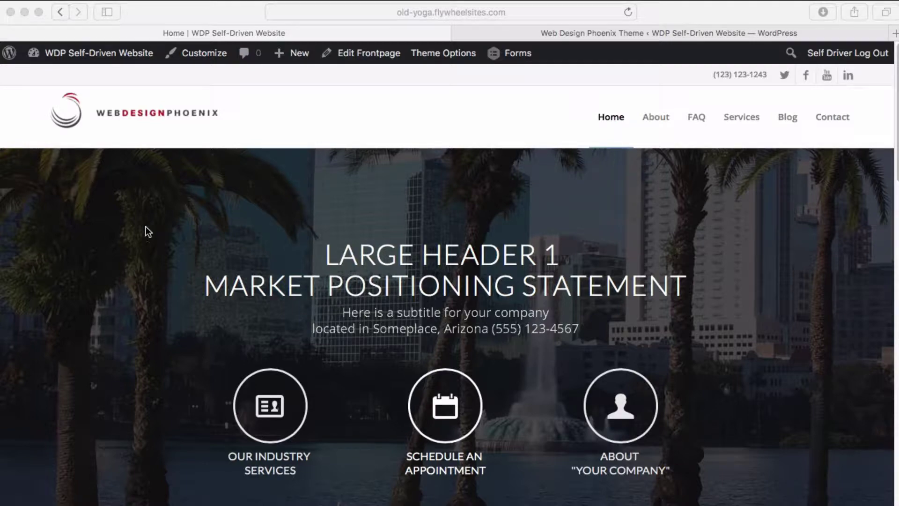
- Look over the website's home page down to its footer, and view the Blog page with its sidebar
{"action": "scroll", "coordinate": [533, 331], "scroll_direction": "down", "scroll_amount": 15}
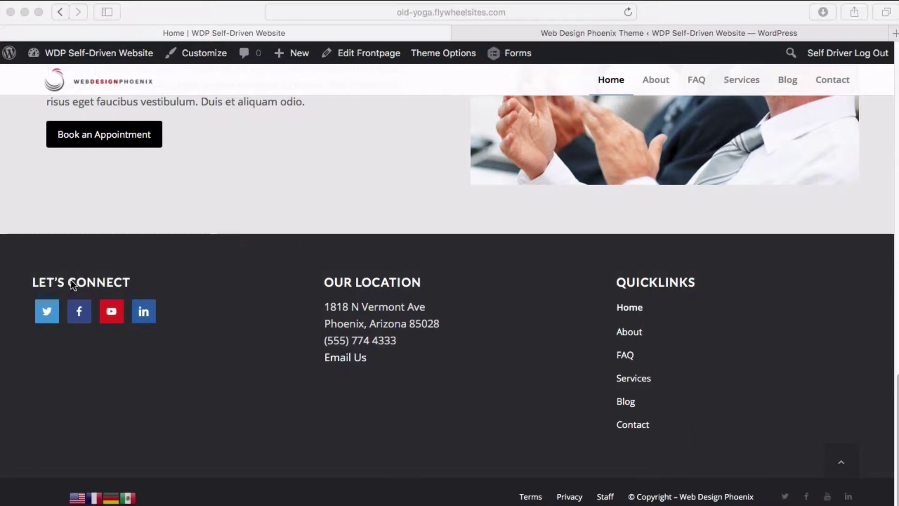
{"action": "scroll", "coordinate": [679, 431], "scroll_direction": "up", "scroll_amount": 15}
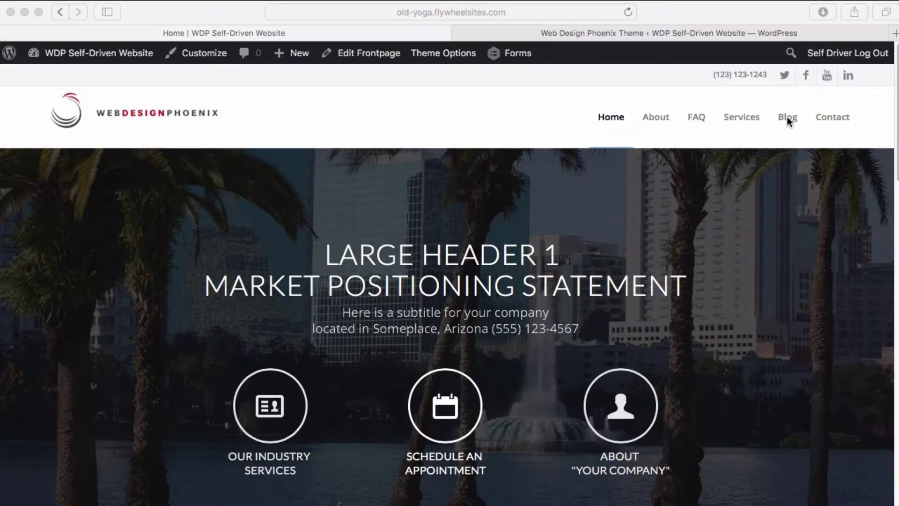
{"action": "left_click", "coordinate": [788, 117]}
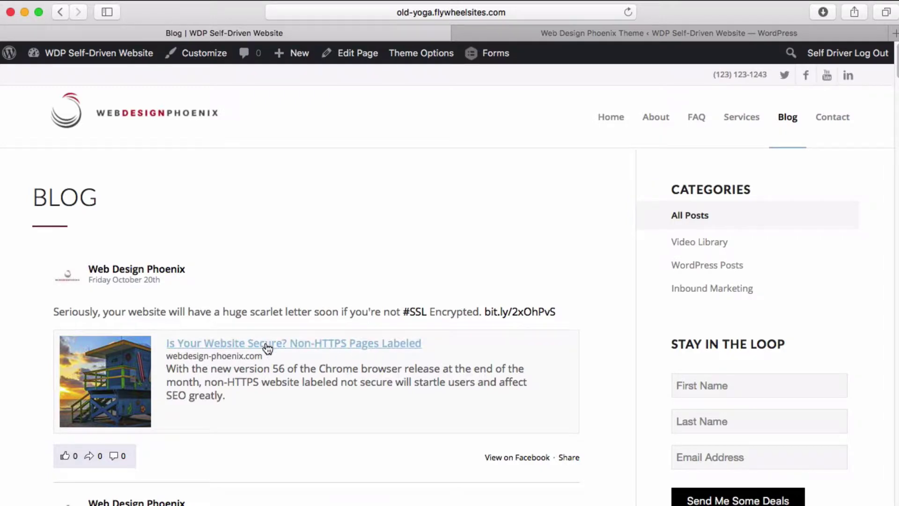
{"action": "scroll", "coordinate": [328, 281], "scroll_direction": "down", "scroll_amount": 3}
{"action": "scroll", "coordinate": [396, 269], "scroll_direction": "up", "scroll_amount": 3}
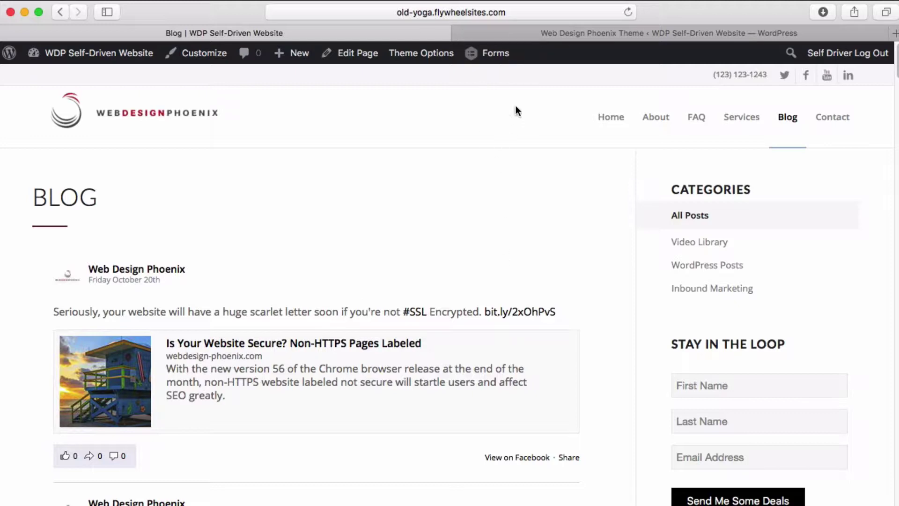
- Switch to the WordPress admin and open the Widgets page under Appearance
{"action": "left_click", "coordinate": [606, 32]}
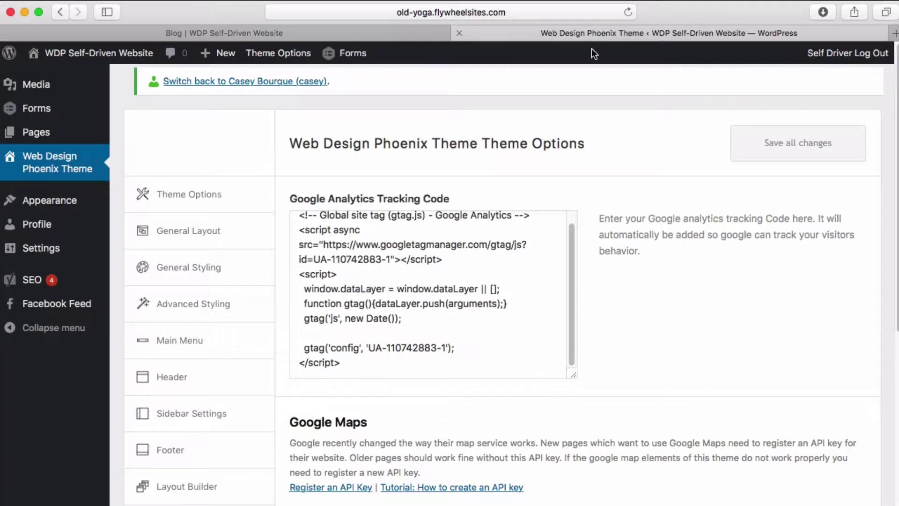
{"action": "mouse_move", "coordinate": [61, 198]}
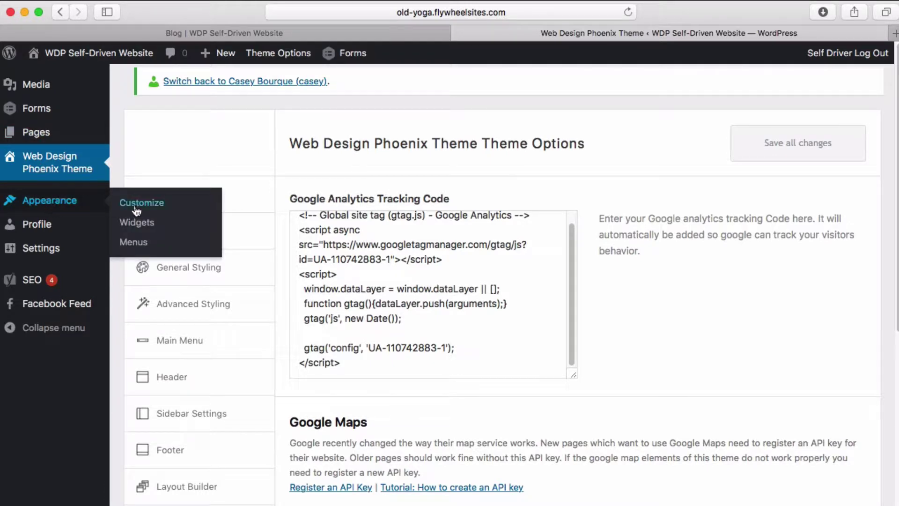
{"action": "left_click", "coordinate": [136, 224]}
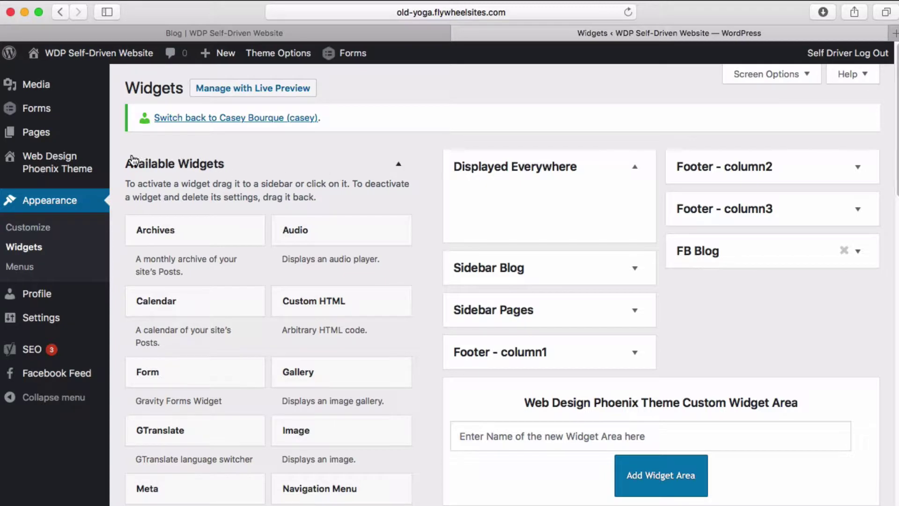
- Examine the list of available widgets, from Archives down to the theme's own Google map, Instagram and Twitter widgets
{"action": "scroll", "coordinate": [242, 180], "scroll_direction": "down", "scroll_amount": 1}
{"action": "scroll", "coordinate": [242, 182], "scroll_direction": "down", "scroll_amount": 2}
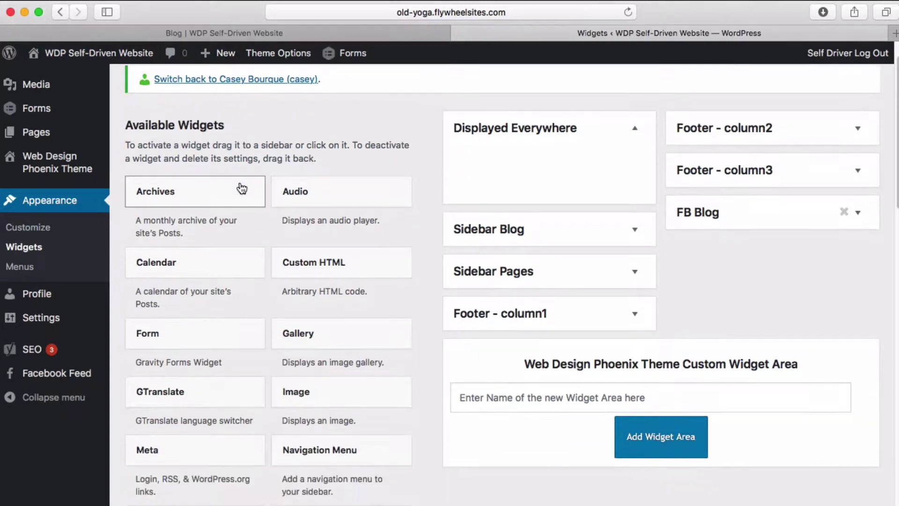
{"action": "scroll", "coordinate": [309, 202], "scroll_direction": "down", "scroll_amount": 3}
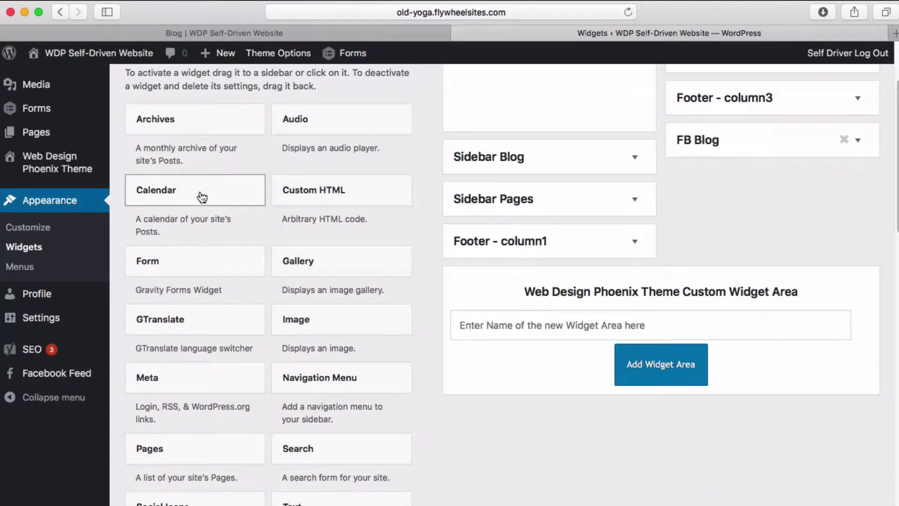
{"action": "scroll", "coordinate": [286, 284], "scroll_direction": "down", "scroll_amount": 1}
{"action": "scroll", "coordinate": [286, 288], "scroll_direction": "down", "scroll_amount": 2}
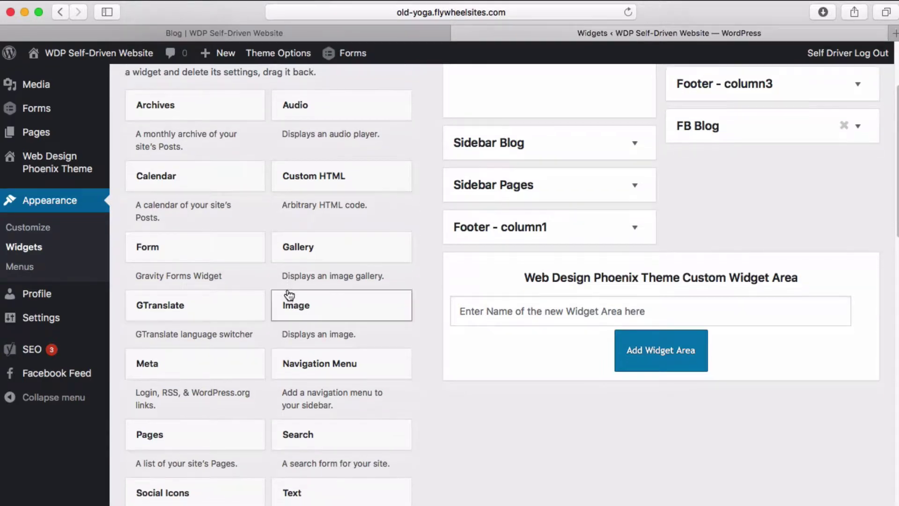
{"action": "scroll", "coordinate": [328, 369], "scroll_direction": "down", "scroll_amount": 1}
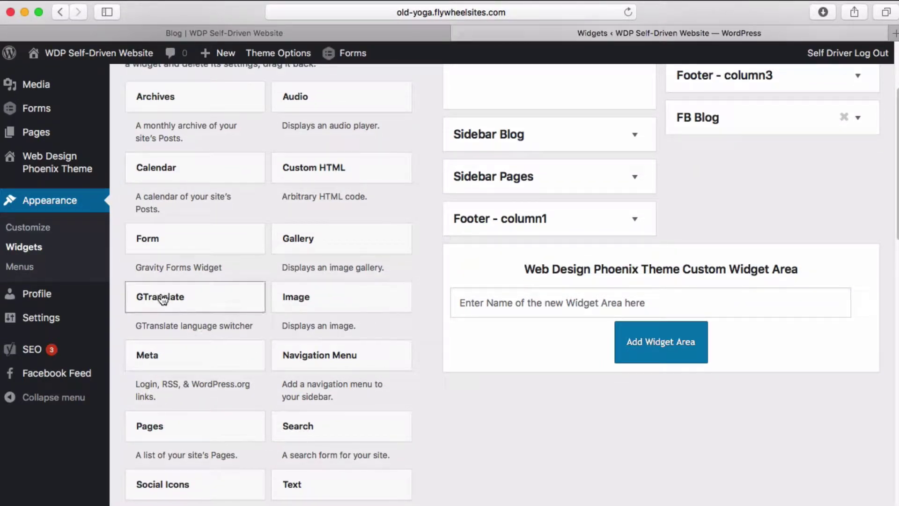
{"action": "scroll", "coordinate": [335, 370], "scroll_direction": "down", "scroll_amount": 5}
{"action": "scroll", "coordinate": [353, 357], "scroll_direction": "down", "scroll_amount": 2}
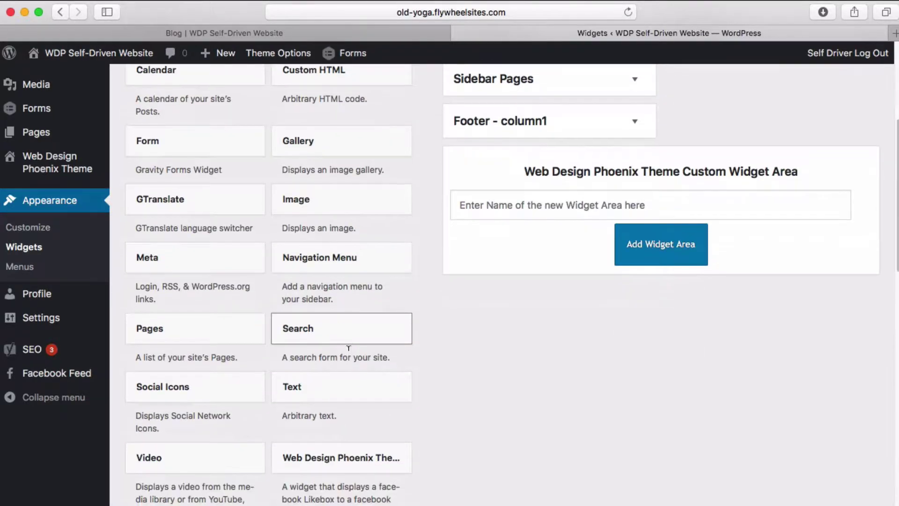
{"action": "scroll", "coordinate": [291, 328], "scroll_direction": "down", "scroll_amount": 4}
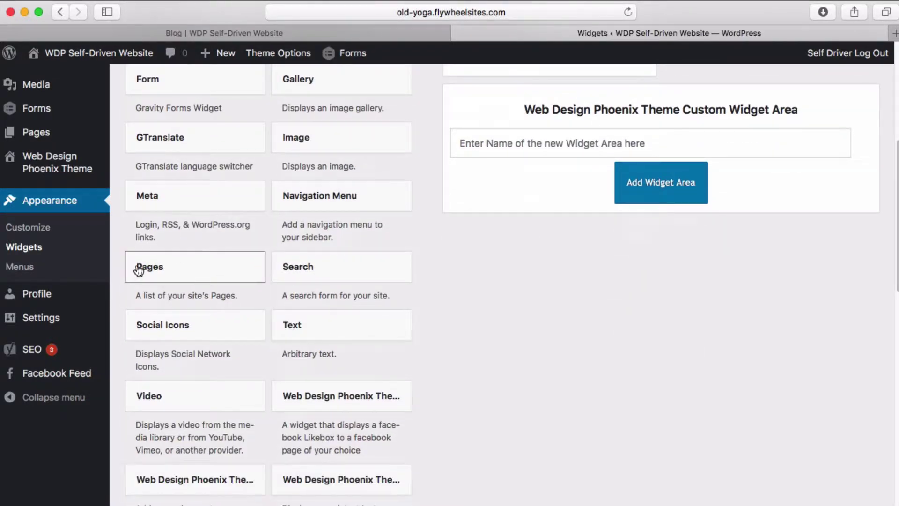
{"action": "scroll", "coordinate": [231, 321], "scroll_direction": "down", "scroll_amount": 2}
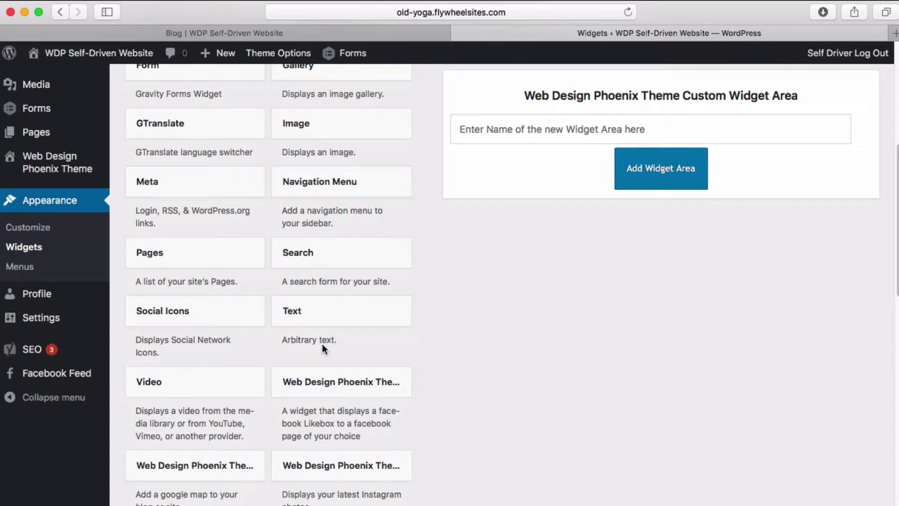
{"action": "scroll", "coordinate": [248, 342], "scroll_direction": "down", "scroll_amount": 2}
{"action": "scroll", "coordinate": [245, 350], "scroll_direction": "down", "scroll_amount": 4}
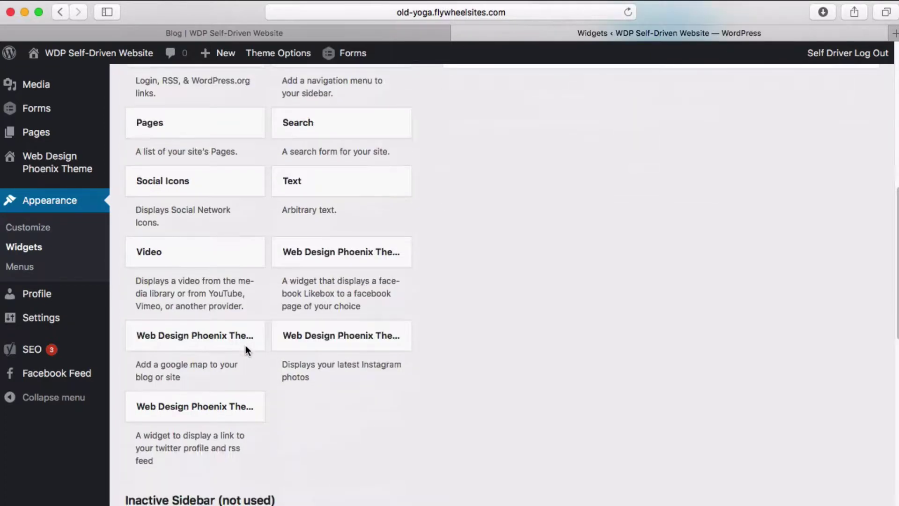
{"action": "scroll", "coordinate": [203, 206], "scroll_direction": "down", "scroll_amount": 3}
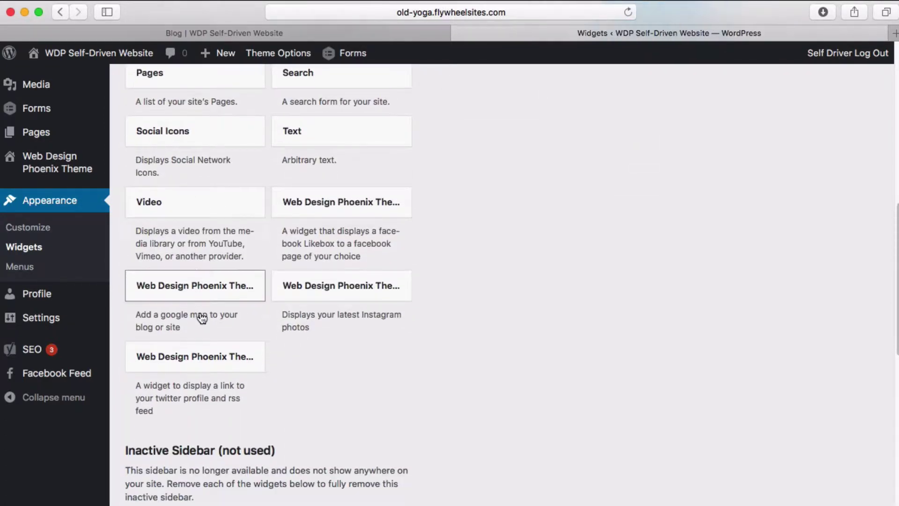
{"action": "scroll", "coordinate": [257, 285], "scroll_direction": "up", "scroll_amount": 15}
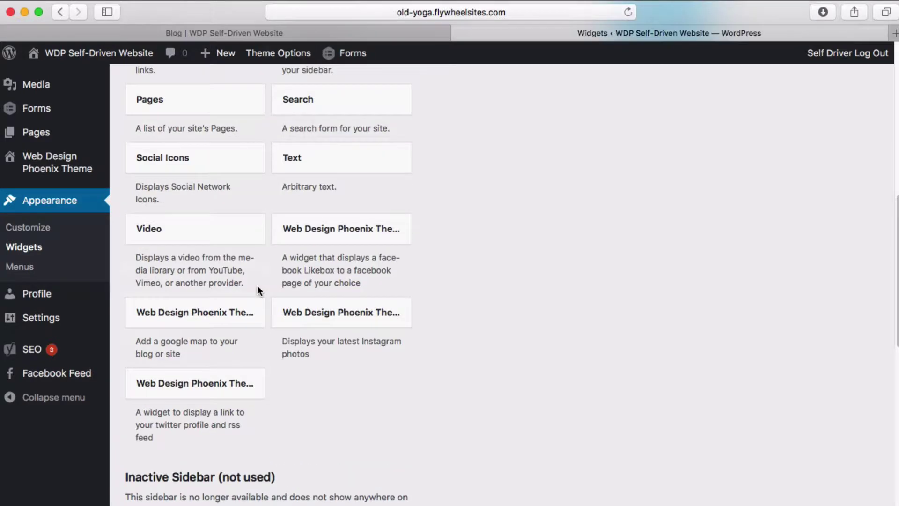
{"action": "scroll", "coordinate": [255, 288], "scroll_direction": "up", "scroll_amount": 5}
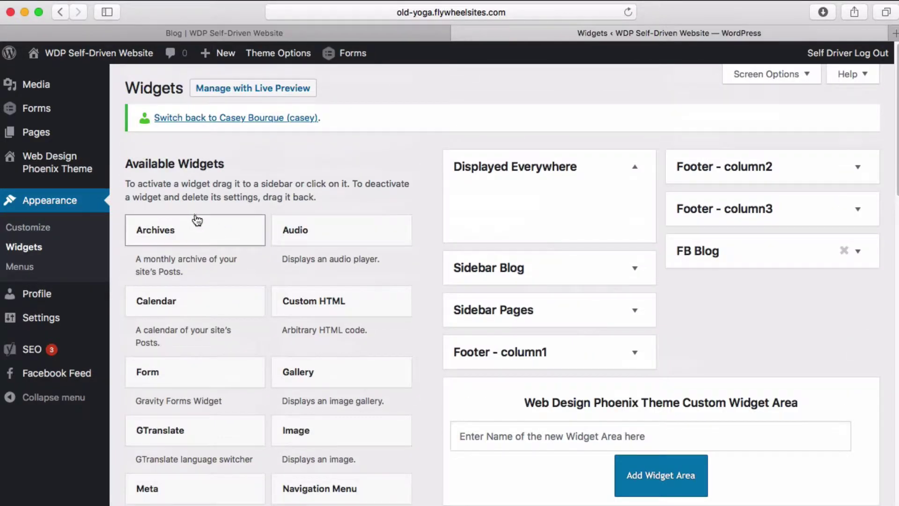
- Collapse the Displayed Everywhere widget area and expand the FB Blog widget area
{"action": "mouse_move", "coordinate": [315, 233]}
{"action": "left_mouse_down"}
{"action": "mouse_move", "coordinate": [502, 225]}
{"action": "mouse_move", "coordinate": [323, 226]}
{"action": "left_mouse_up"}
{"action": "left_click", "coordinate": [645, 178]}
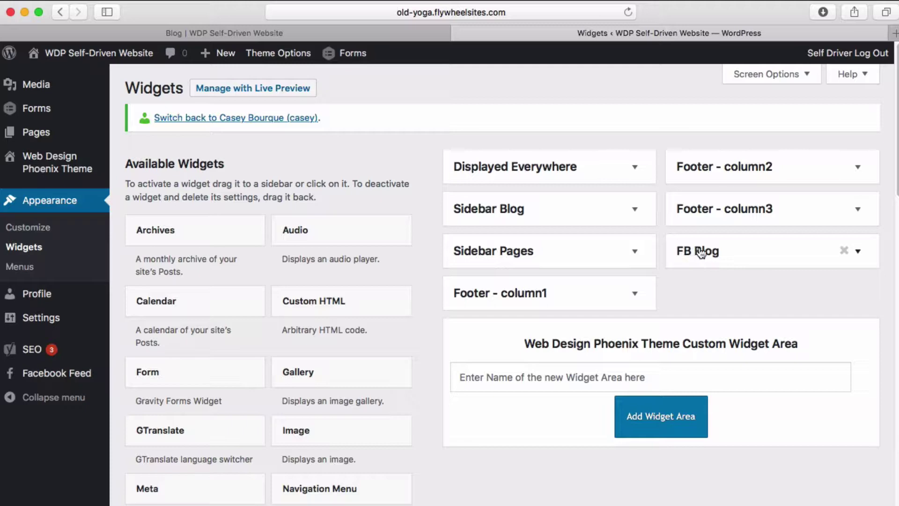
{"action": "left_click", "coordinate": [857, 251]}
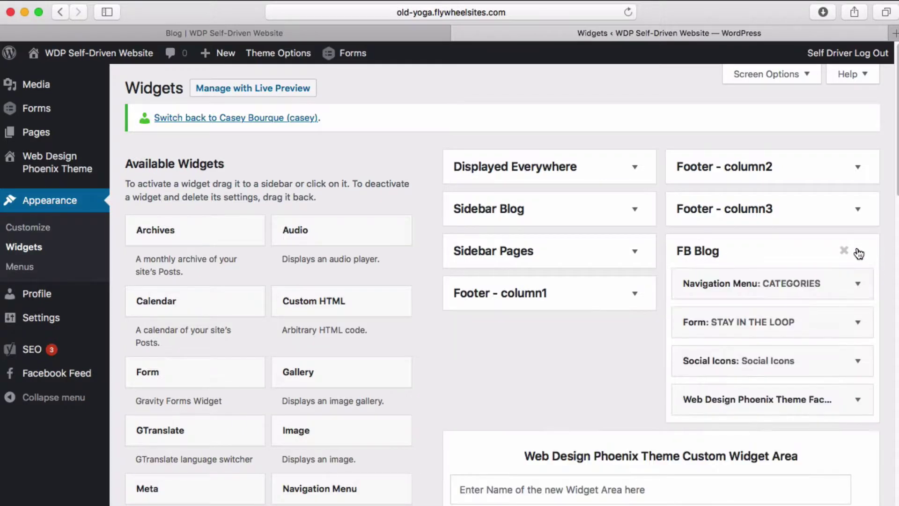
- Compare the widgets in the FB Blog area with the sidebar sections on the live Blog page
{"action": "left_click", "coordinate": [317, 30]}
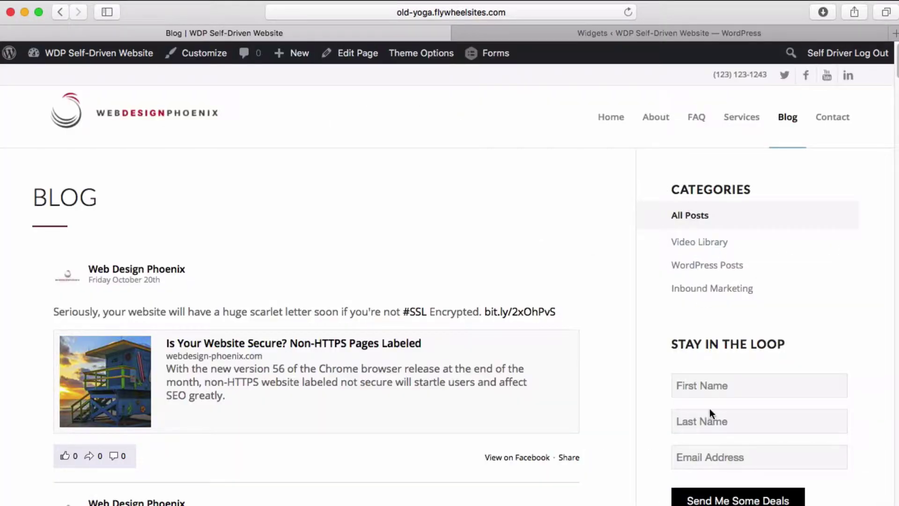
{"action": "scroll", "coordinate": [733, 262], "scroll_direction": "down", "scroll_amount": 3}
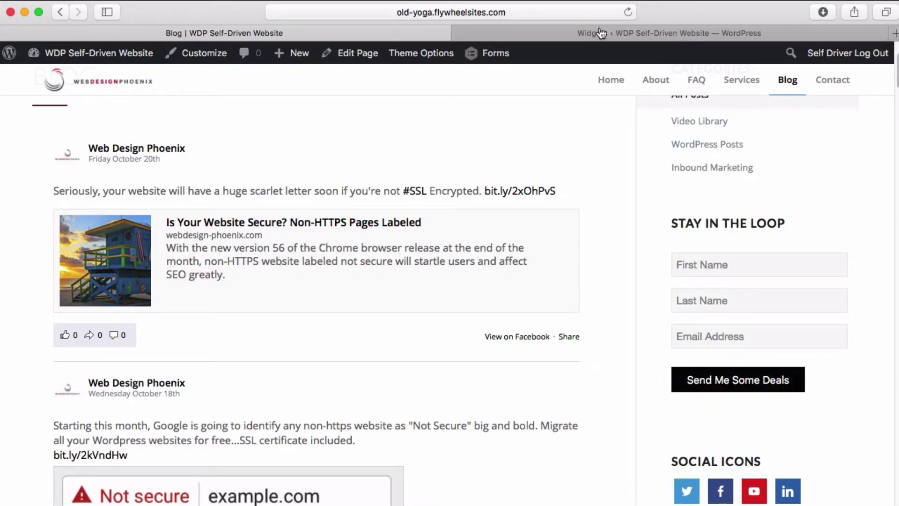
{"action": "left_click", "coordinate": [637, 33]}
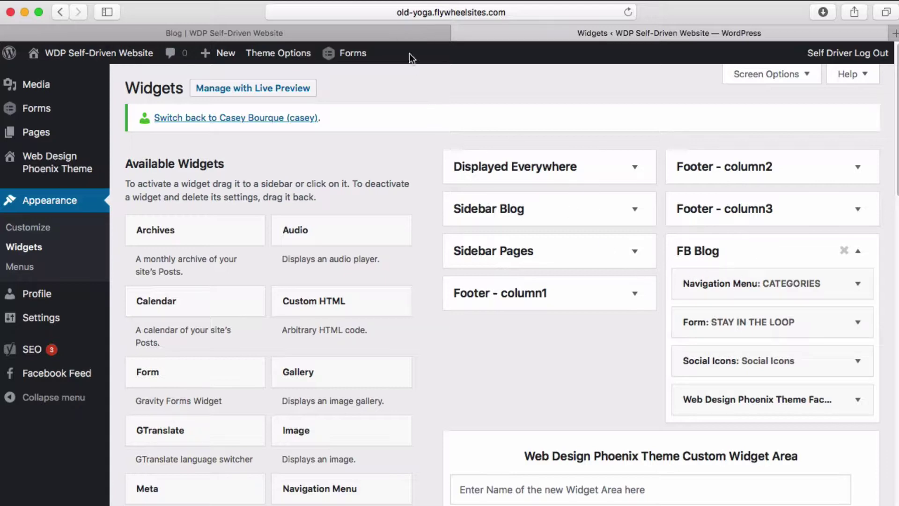
{"action": "left_click", "coordinate": [393, 31]}
{"action": "scroll", "coordinate": [749, 251], "scroll_direction": "up", "scroll_amount": 3}
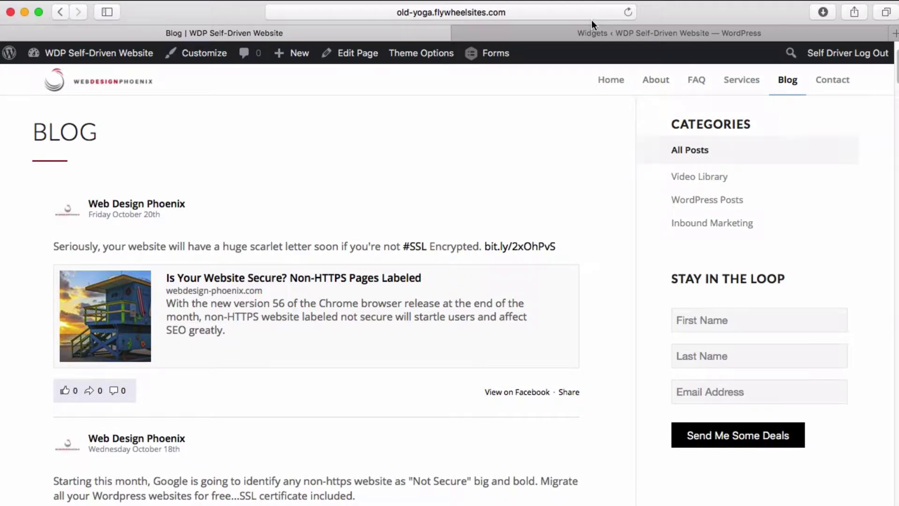
{"action": "left_click", "coordinate": [593, 32]}
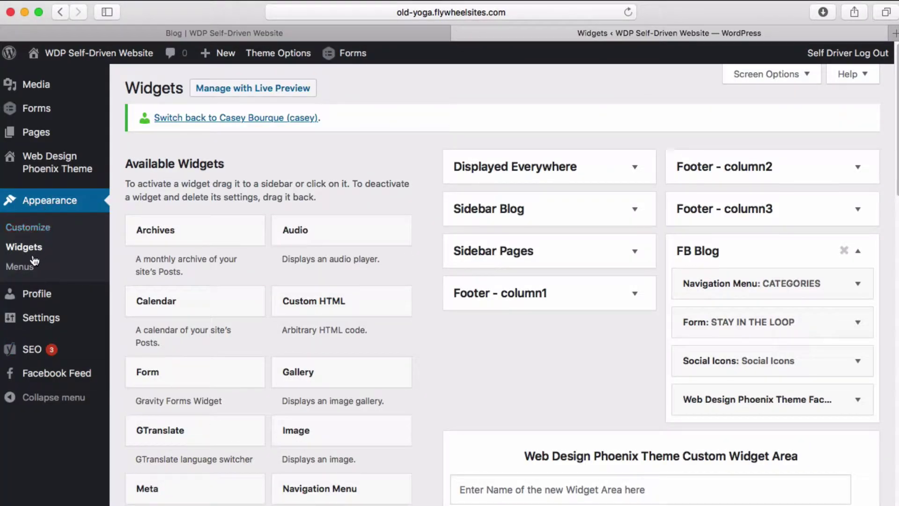
- Check the menu choices of the CATEGORIES navigation menu widget in FB Blog, keep Blog Menu selected, and collapse the widget
{"action": "left_click", "coordinate": [850, 286]}
{"action": "left_click", "coordinate": [771, 361]}
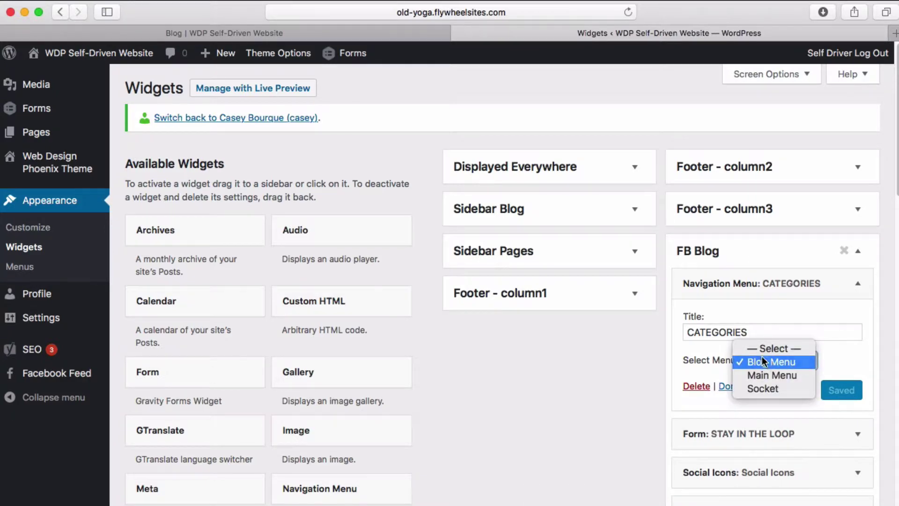
{"action": "left_click", "coordinate": [763, 359]}
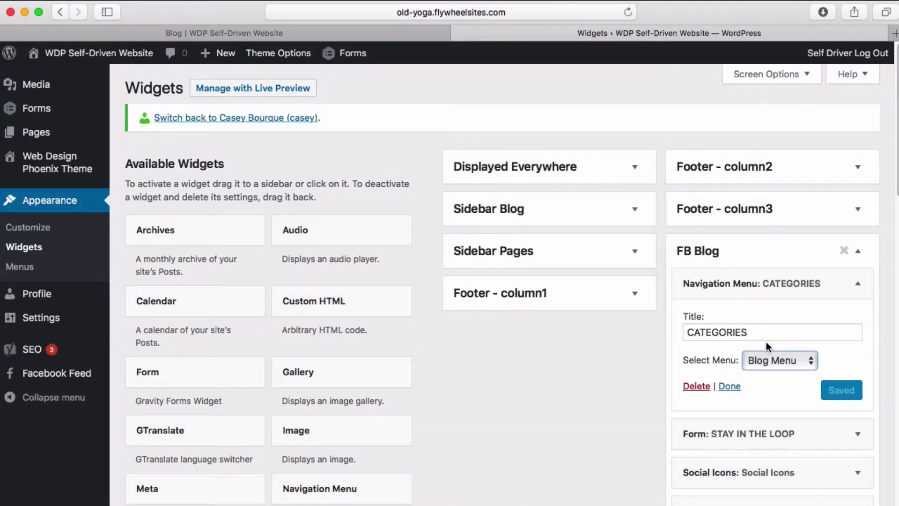
{"action": "left_click", "coordinate": [818, 283]}
- Inspect the STAY IN THE LOOP form widget's settings, compare it with the live Blog sidebar, and collapse the widget
{"action": "left_click", "coordinate": [772, 320]}
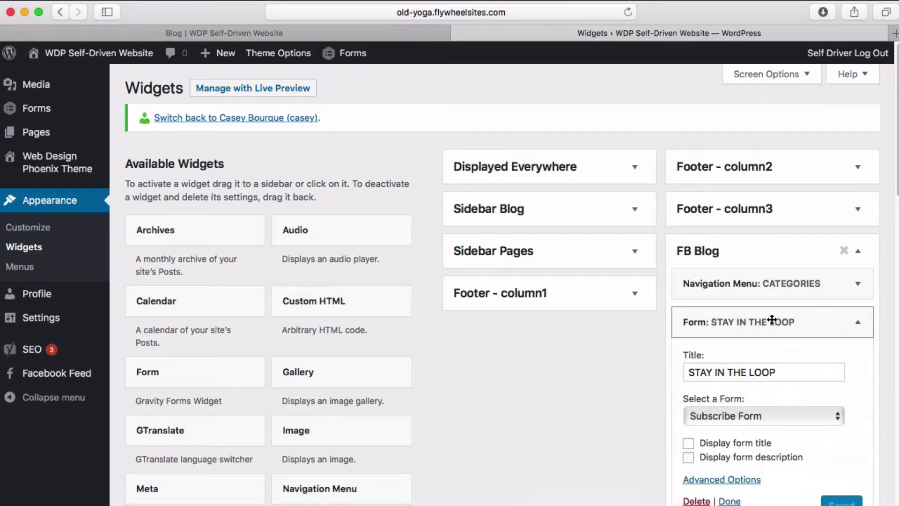
{"action": "scroll", "coordinate": [769, 317], "scroll_direction": "down", "scroll_amount": 2}
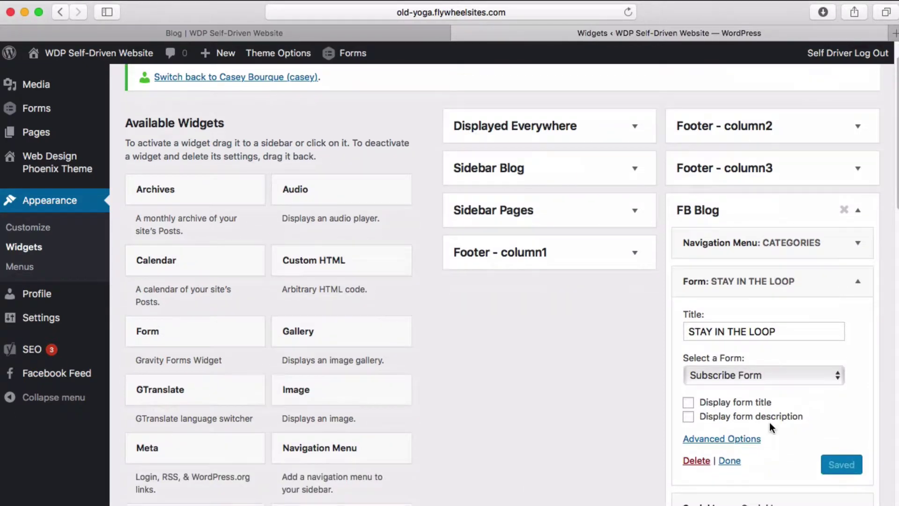
{"action": "mouse_move", "coordinate": [53, 113]}
{"action": "left_click", "coordinate": [319, 34]}
{"action": "scroll", "coordinate": [726, 333], "scroll_direction": "down", "scroll_amount": 4}
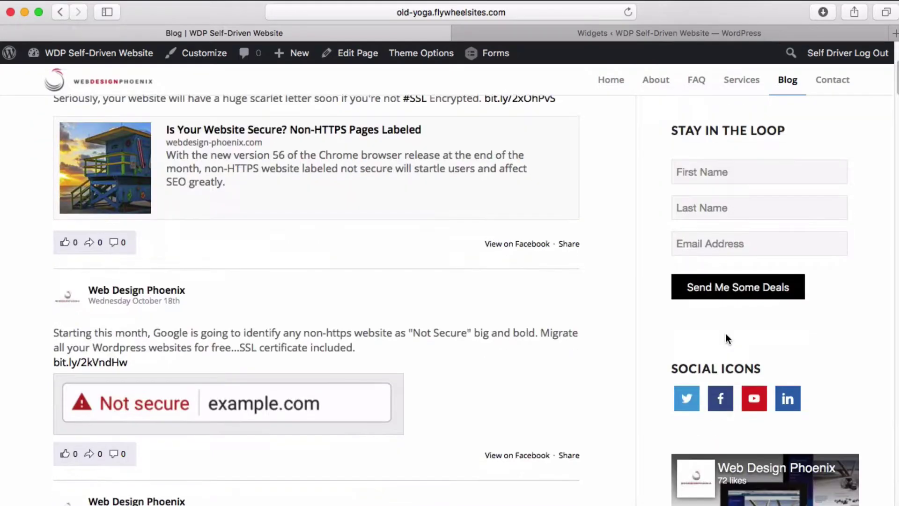
{"action": "left_click", "coordinate": [629, 34]}
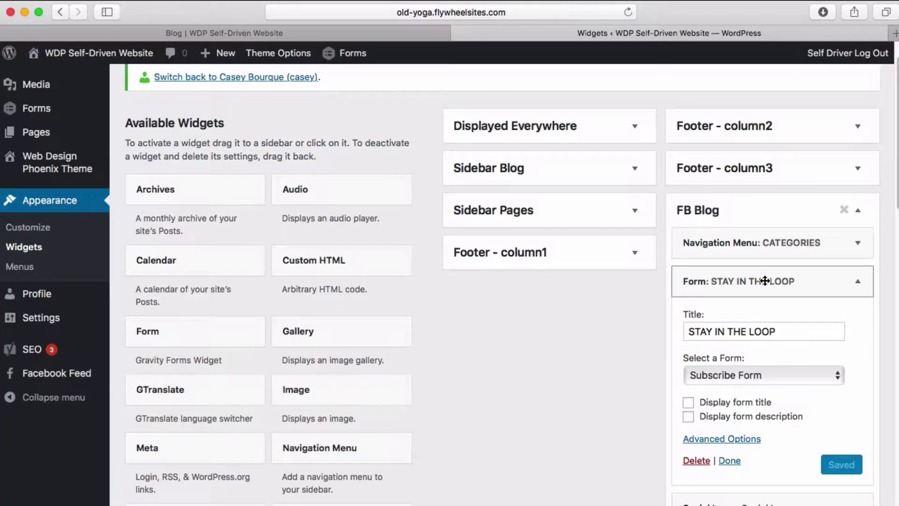
{"action": "left_click", "coordinate": [709, 281]}
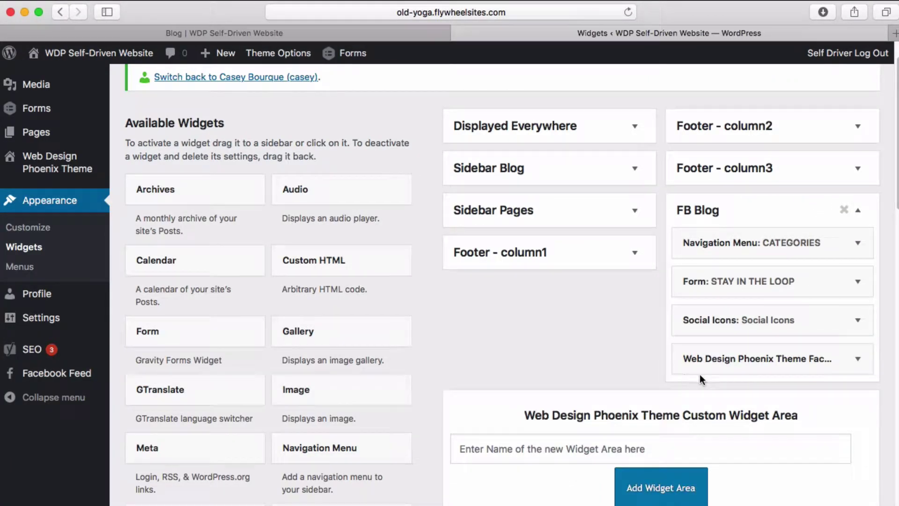
- Expand the Social Icons widget in FB Blog and review its display options and social network links
{"action": "left_click", "coordinate": [717, 325]}
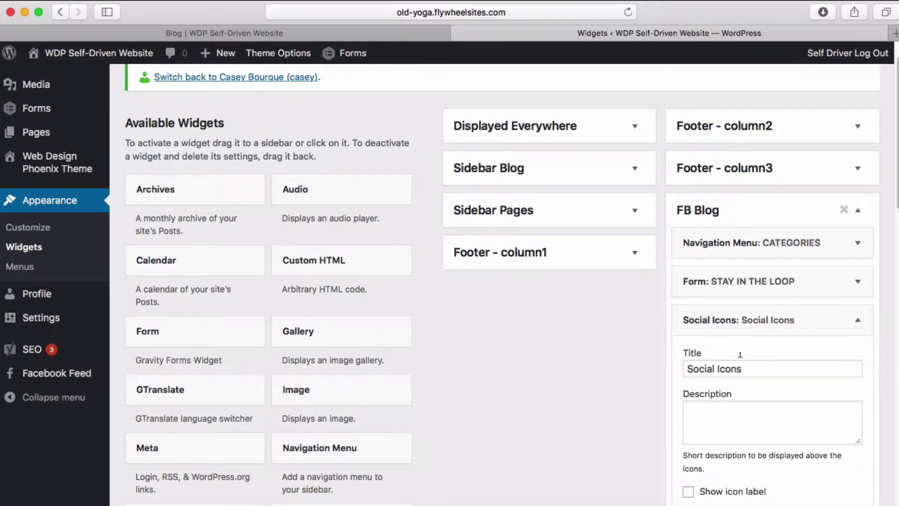
{"action": "scroll", "coordinate": [740, 354], "scroll_direction": "down", "scroll_amount": 7}
{"action": "scroll", "coordinate": [740, 354], "scroll_direction": "down", "scroll_amount": 1}
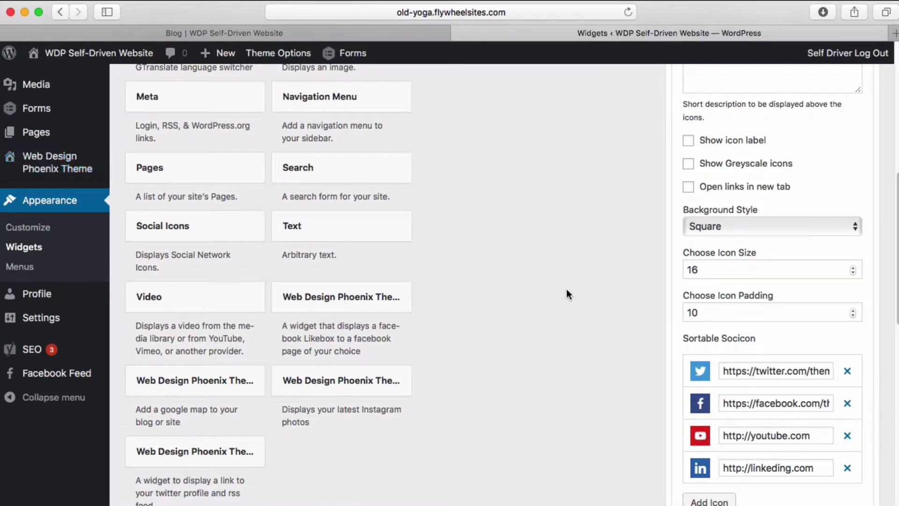
{"action": "scroll", "coordinate": [730, 330], "scroll_direction": "down", "scroll_amount": 1}
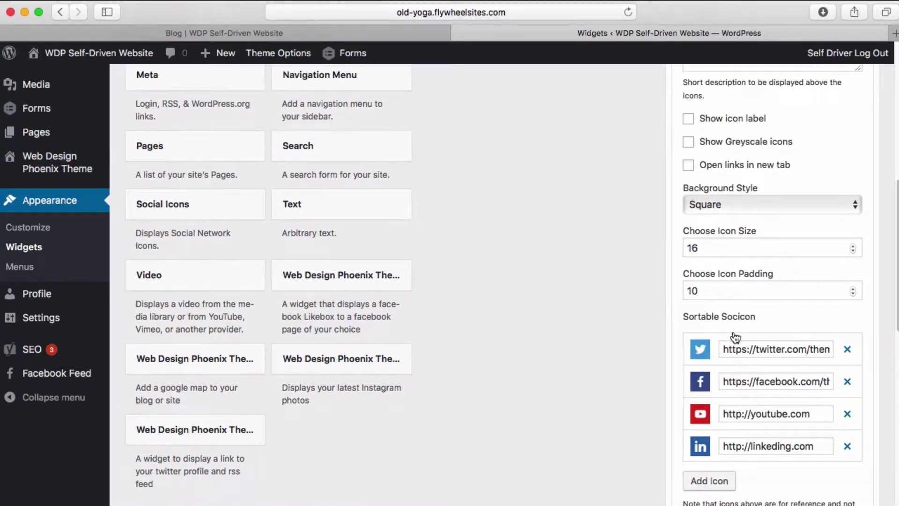
- Collapse the Social Icons widget and compare the Facebook widget's settings in FB Blog with the live Blog sidebar
{"action": "scroll", "coordinate": [727, 341], "scroll_direction": "up", "scroll_amount": 8}
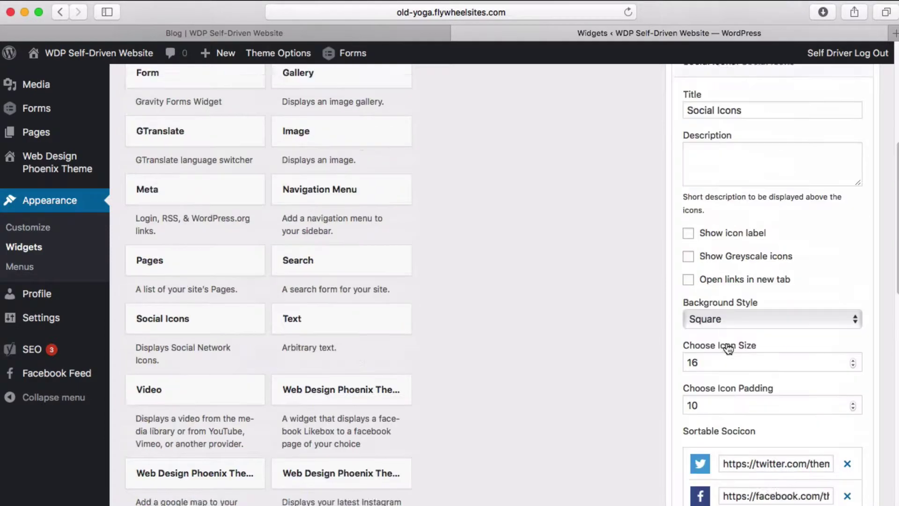
{"action": "left_click", "coordinate": [857, 149]}
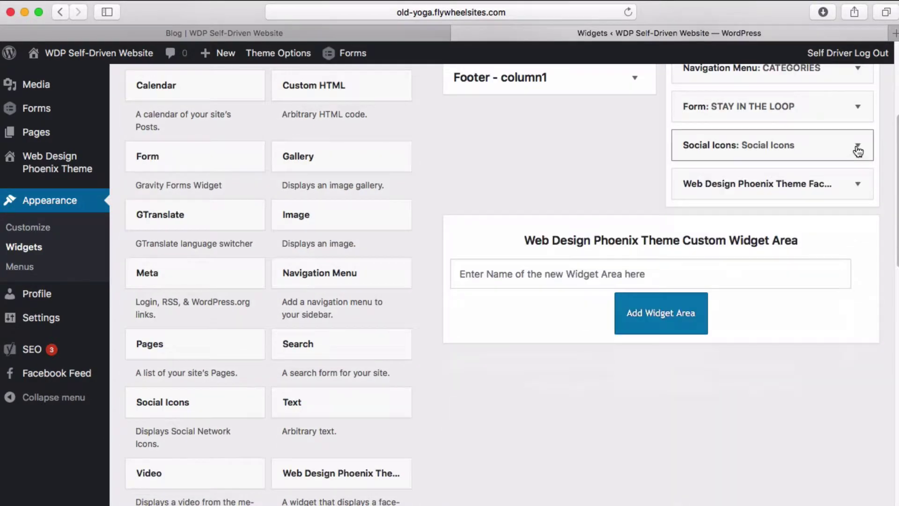
{"action": "left_click", "coordinate": [764, 180]}
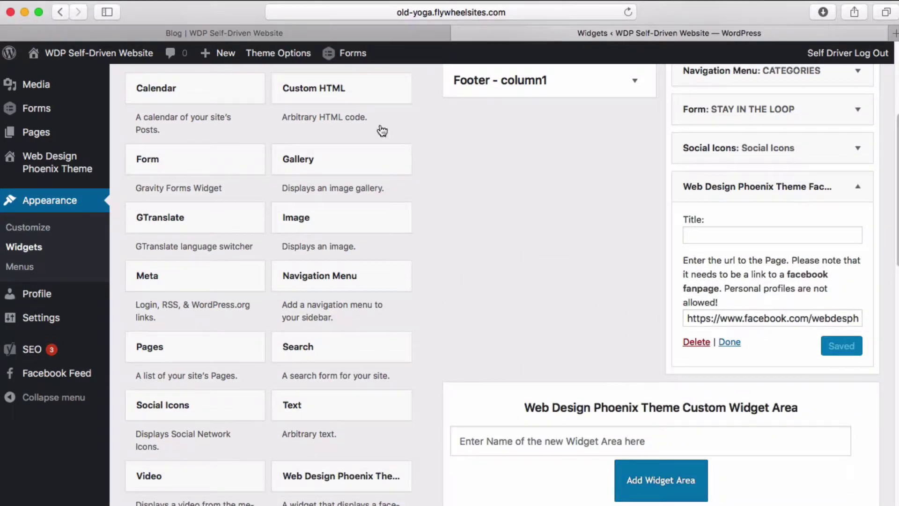
{"action": "left_click", "coordinate": [375, 34]}
{"action": "scroll", "coordinate": [698, 265], "scroll_direction": "down", "scroll_amount": 3}
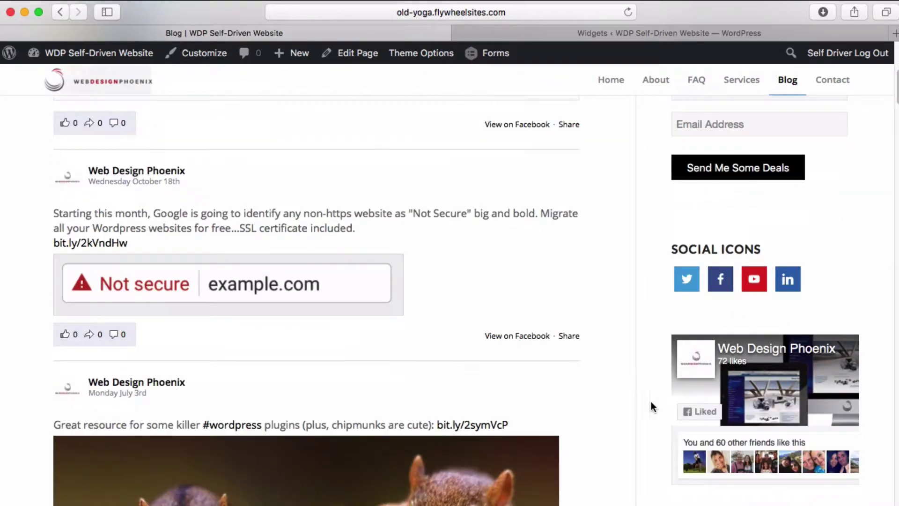
- Return to the Widgets page and collapse the FB Blog widget area
{"action": "left_click", "coordinate": [622, 32]}
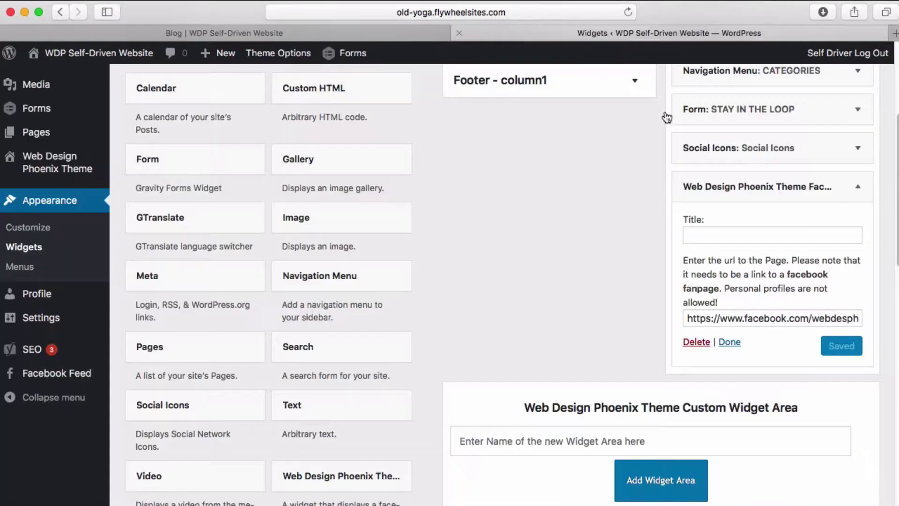
{"action": "scroll", "coordinate": [773, 171], "scroll_direction": "up", "scroll_amount": 5}
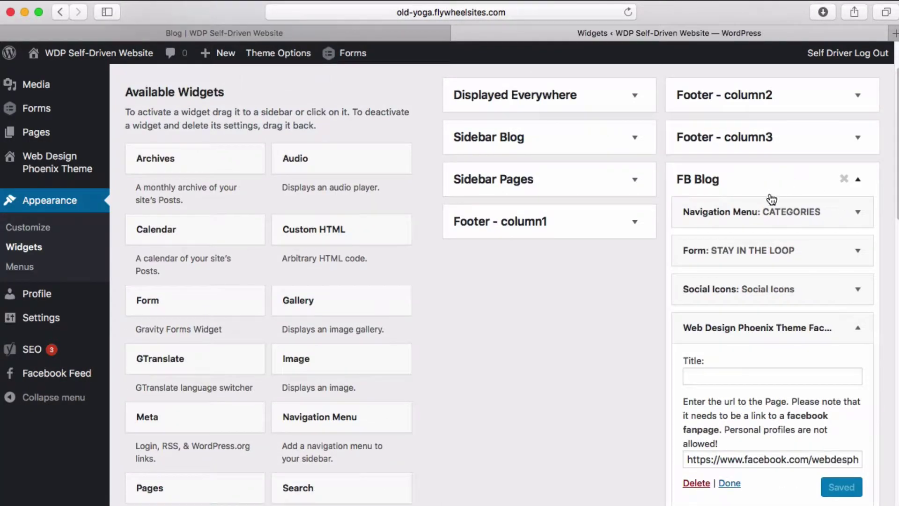
{"action": "left_click", "coordinate": [857, 181]}
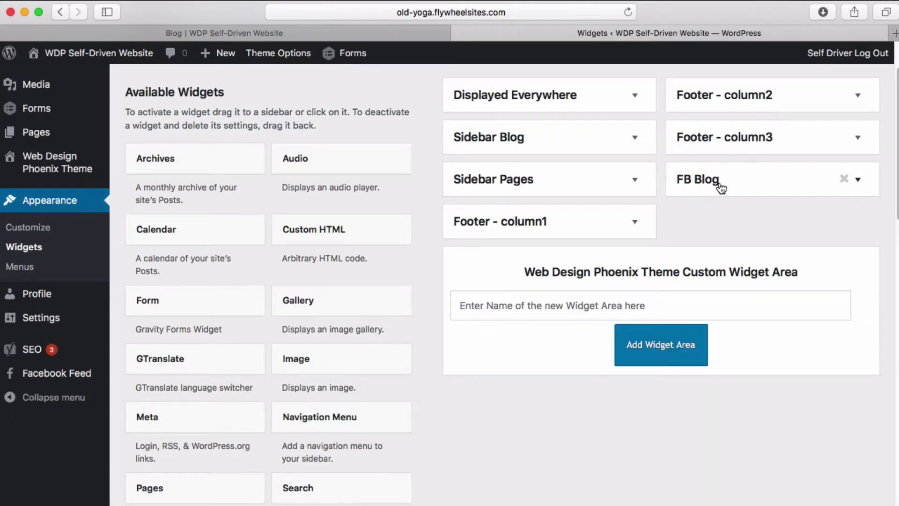
- Open the live Blog page for editing and check its custom sidebar choices, keeping FB Blog selected
{"action": "left_click", "coordinate": [370, 32]}
{"action": "scroll", "coordinate": [588, 225], "scroll_direction": "up", "scroll_amount": 8}
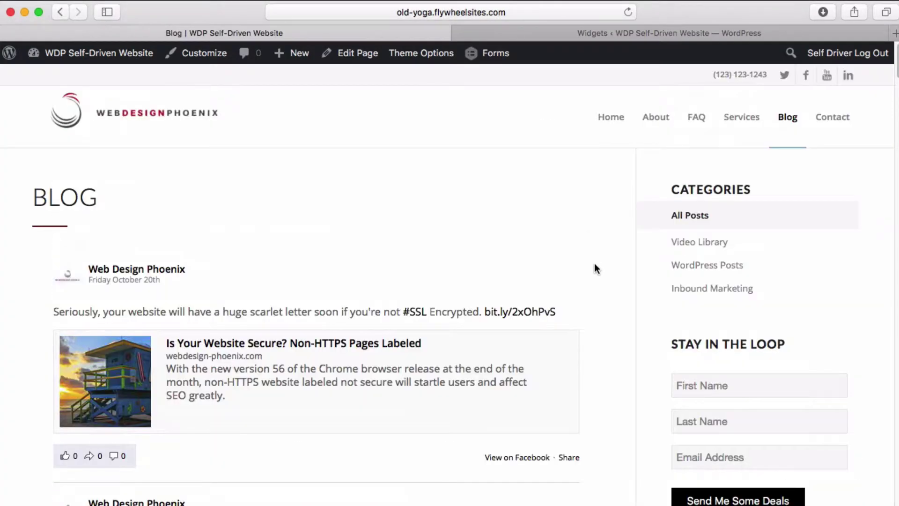
{"action": "left_click", "coordinate": [353, 56]}
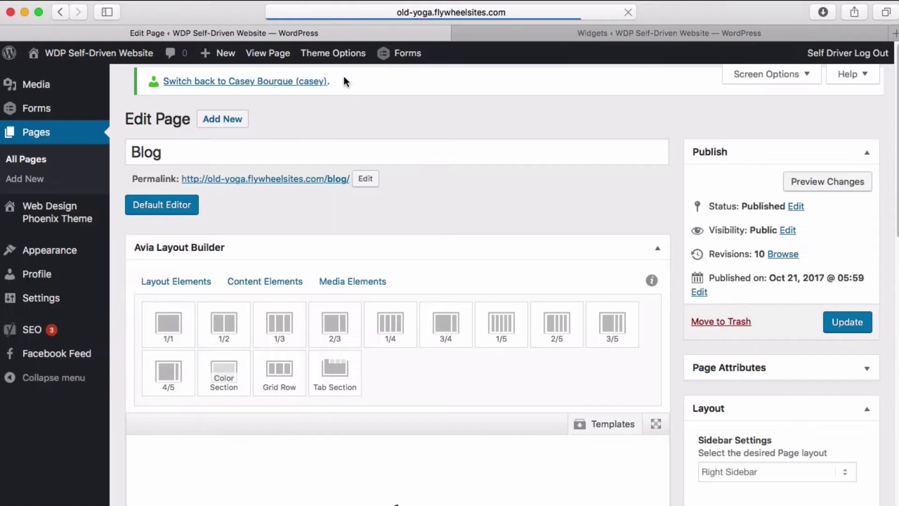
{"action": "scroll", "coordinate": [677, 333], "scroll_direction": "down", "scroll_amount": 5}
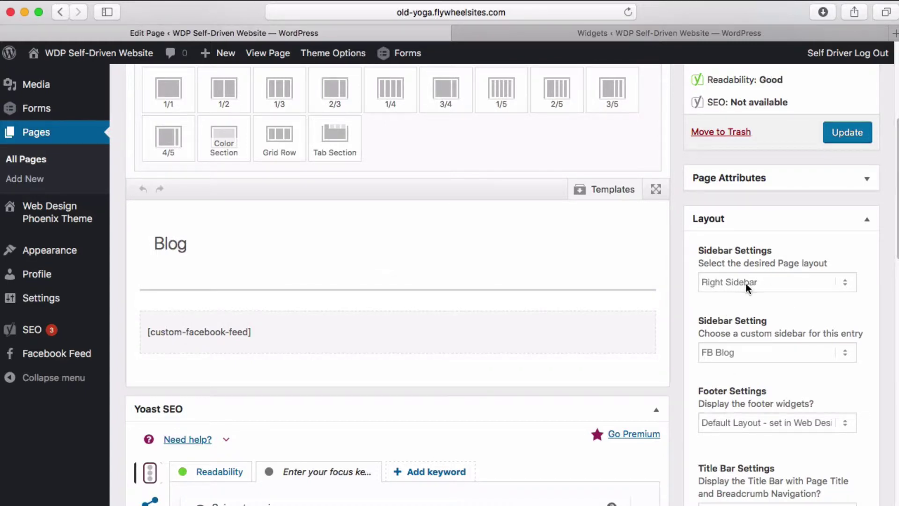
{"action": "left_click", "coordinate": [749, 355]}
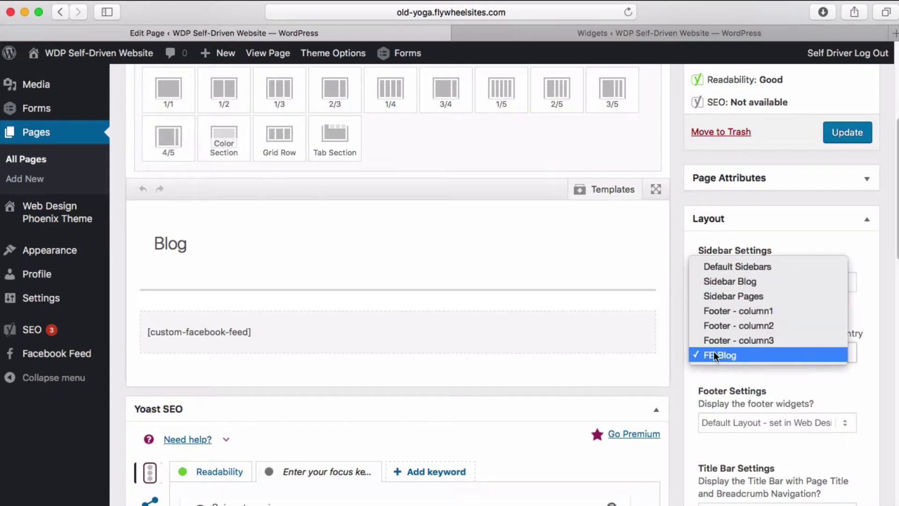
{"action": "left_click", "coordinate": [725, 355]}
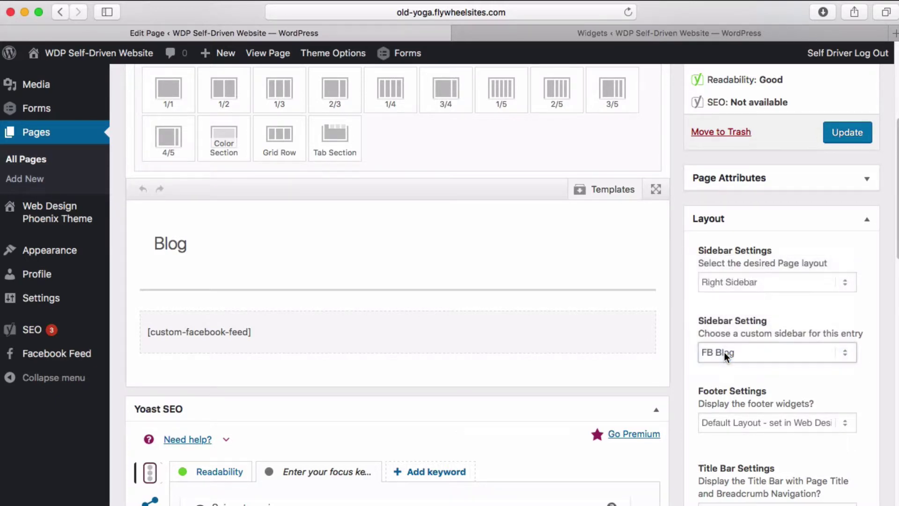
- Create a custom widget area named "New Area" on the Widgets page
{"action": "left_click", "coordinate": [627, 33]}
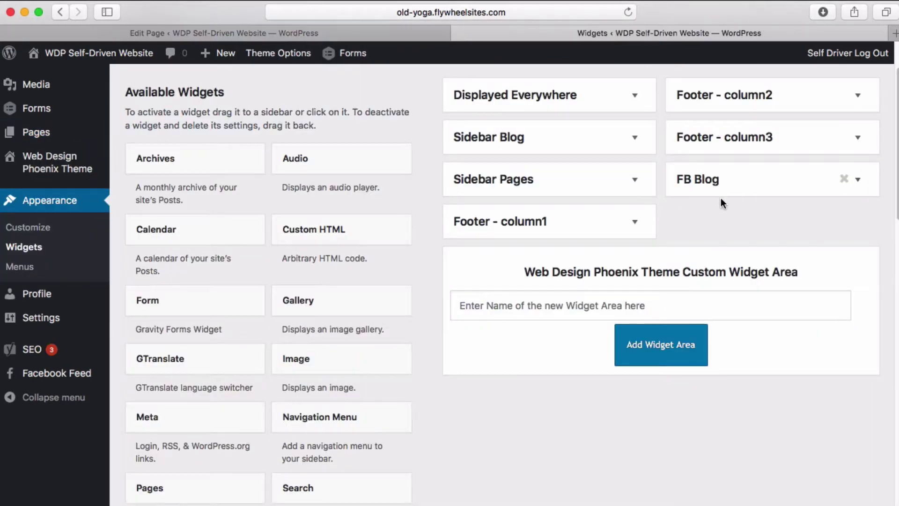
{"action": "scroll", "coordinate": [694, 211], "scroll_direction": "down", "scroll_amount": 1}
{"action": "left_click", "coordinate": [535, 292]}
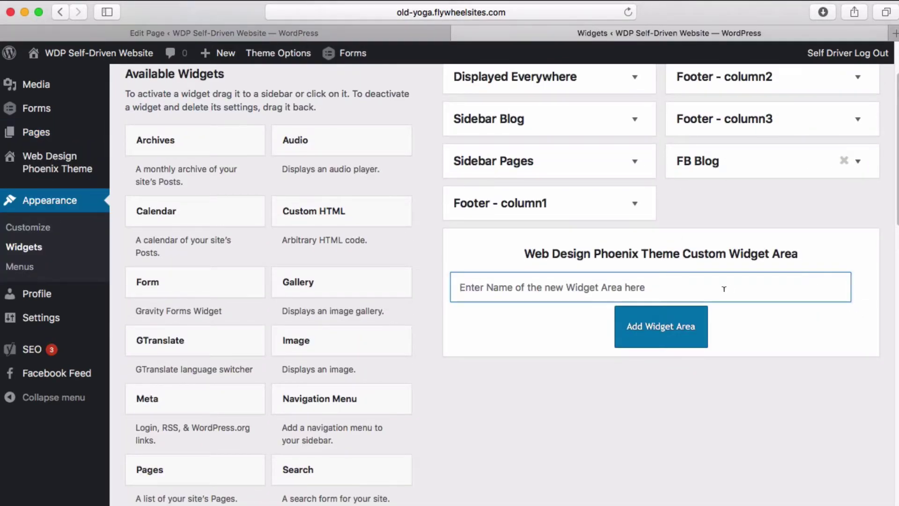
{"action": "type", "text": "New Area"}
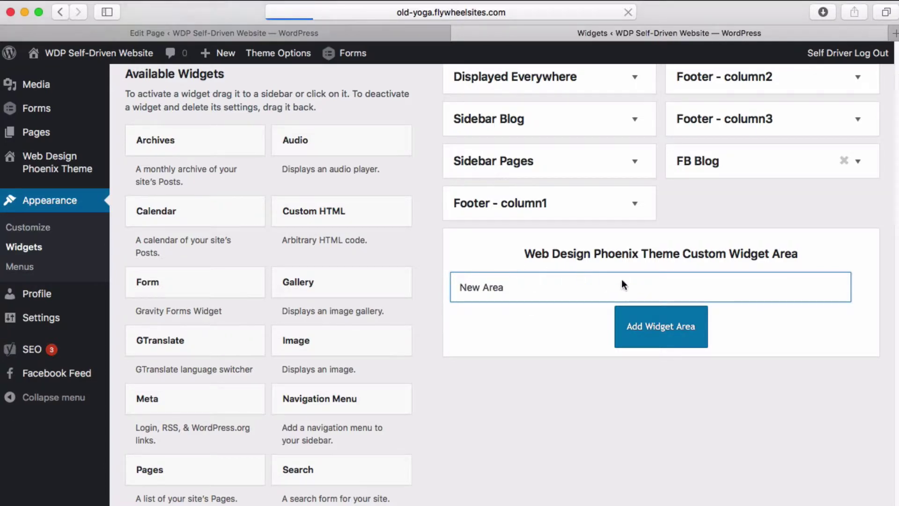
{"action": "key", "text": "Return"}
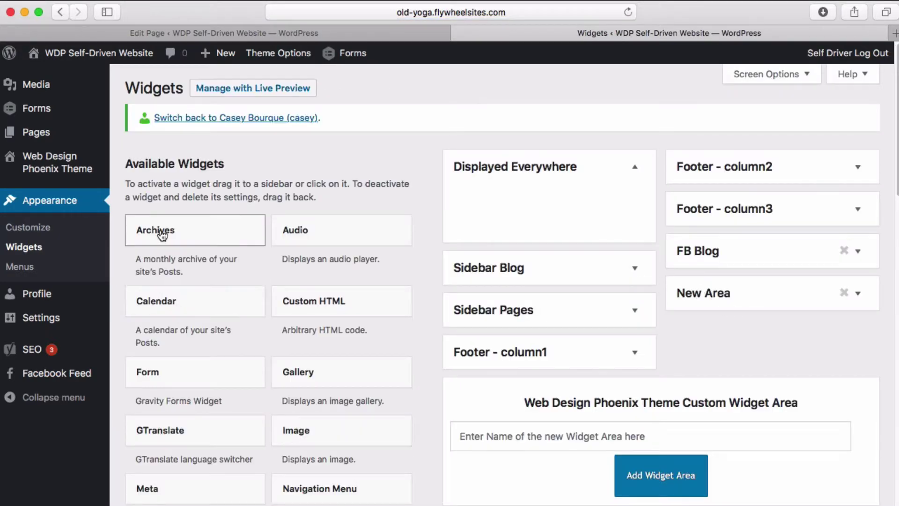
- Add the Archives widget to New Area and place the Calendar widget above it
{"action": "left_click_drag", "start_coordinate": [146, 227], "coordinate": [745, 321]}
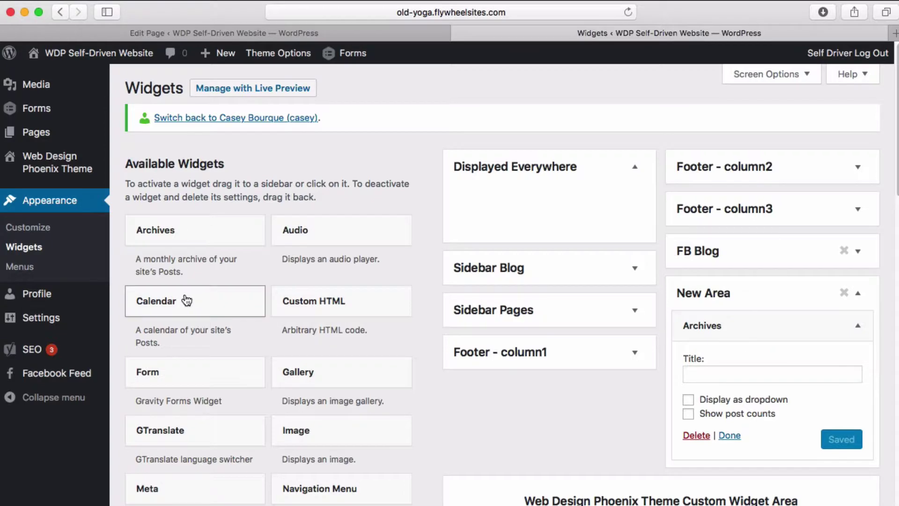
{"action": "left_click_drag", "start_coordinate": [184, 297], "coordinate": [746, 323]}
{"action": "scroll", "coordinate": [751, 354], "scroll_direction": "down", "scroll_amount": 1}
{"action": "scroll", "coordinate": [751, 355], "scroll_direction": "down", "scroll_amount": 2}
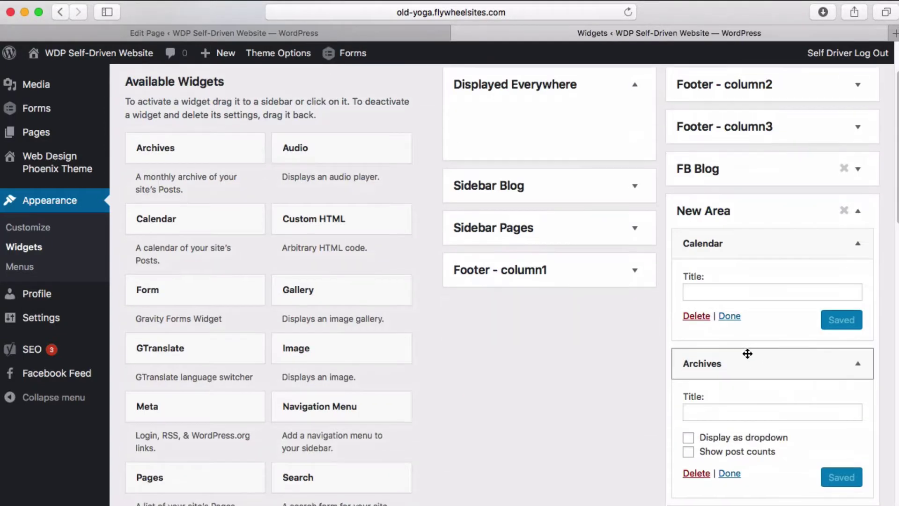
- Title the Calendar widget "Title" and the Archives widget "Another Title" in New Area, and save both
{"action": "left_click", "coordinate": [731, 266]}
{"action": "type", "text": "Title"}
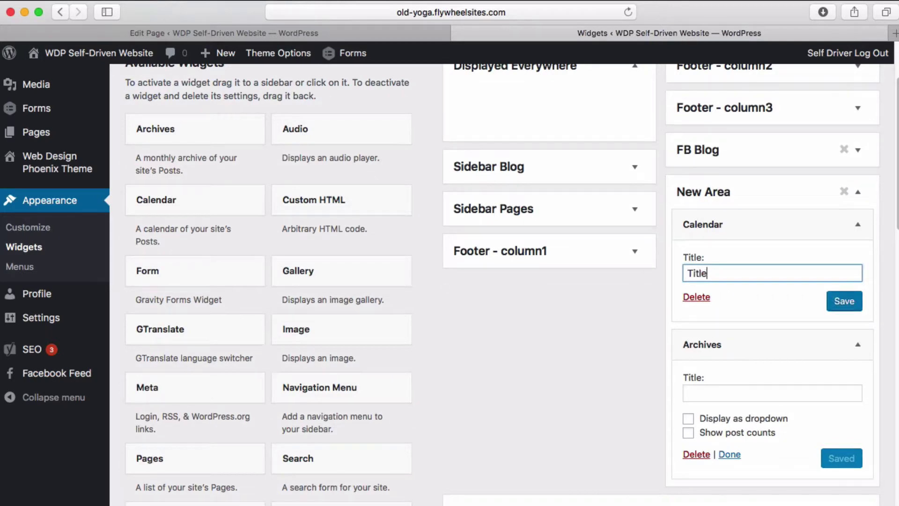
{"action": "left_click", "coordinate": [731, 391]}
{"action": "type", "text": "An"}
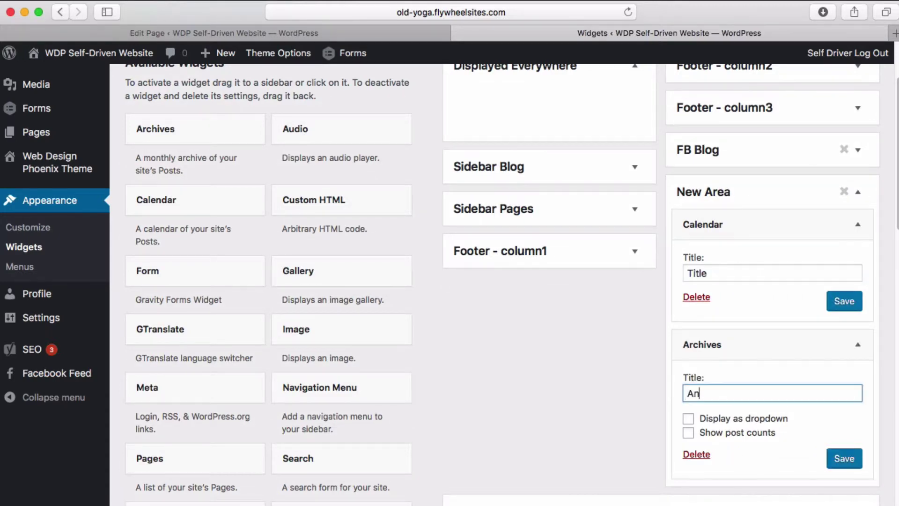
{"action": "type", "text": "other Titel"}
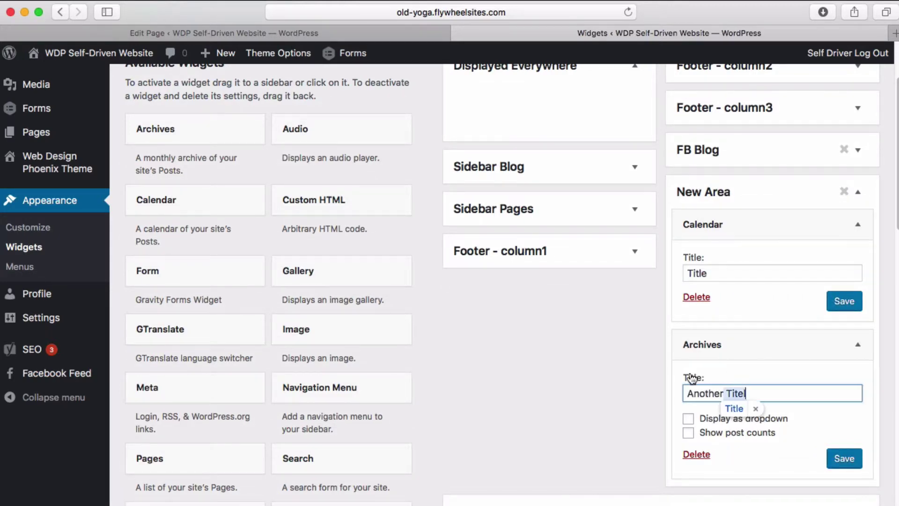
{"action": "left_click", "coordinate": [734, 409]}
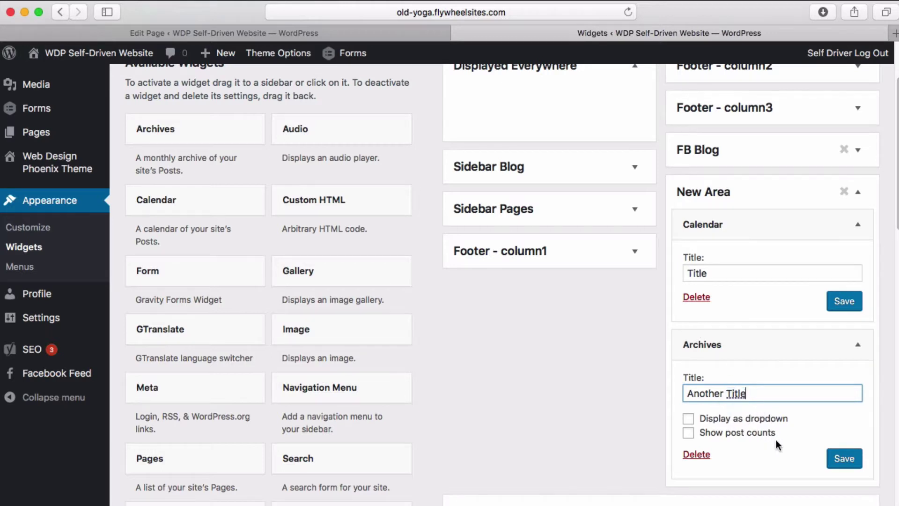
{"action": "left_click", "coordinate": [845, 459]}
{"action": "left_click", "coordinate": [848, 305]}
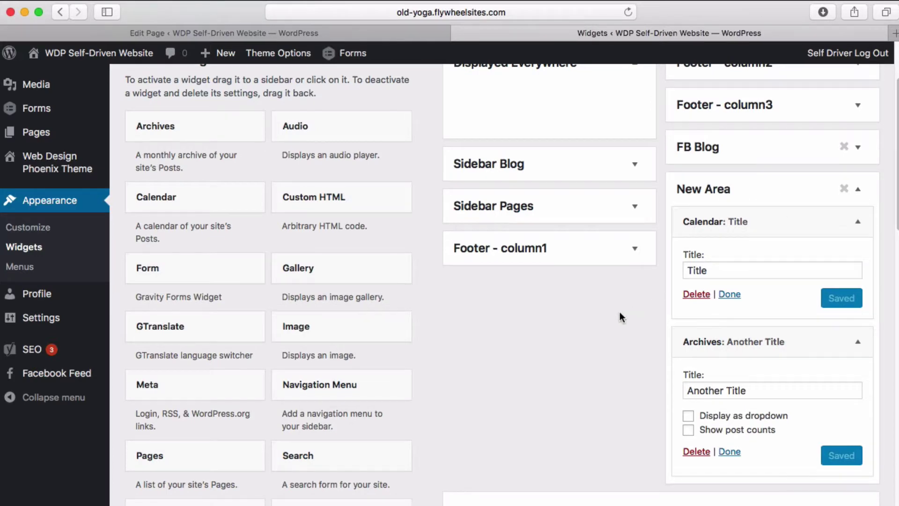
- Return to the Blog page editor, check its custom sidebar choices, and reload the editor to refresh the list
{"action": "scroll", "coordinate": [592, 319], "scroll_direction": "down", "scroll_amount": 3}
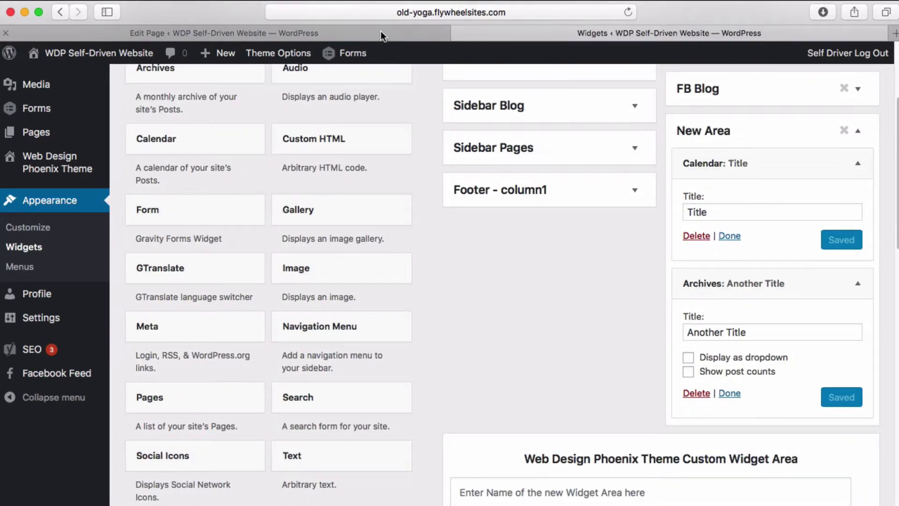
{"action": "left_click", "coordinate": [381, 31]}
{"action": "left_click", "coordinate": [741, 348]}
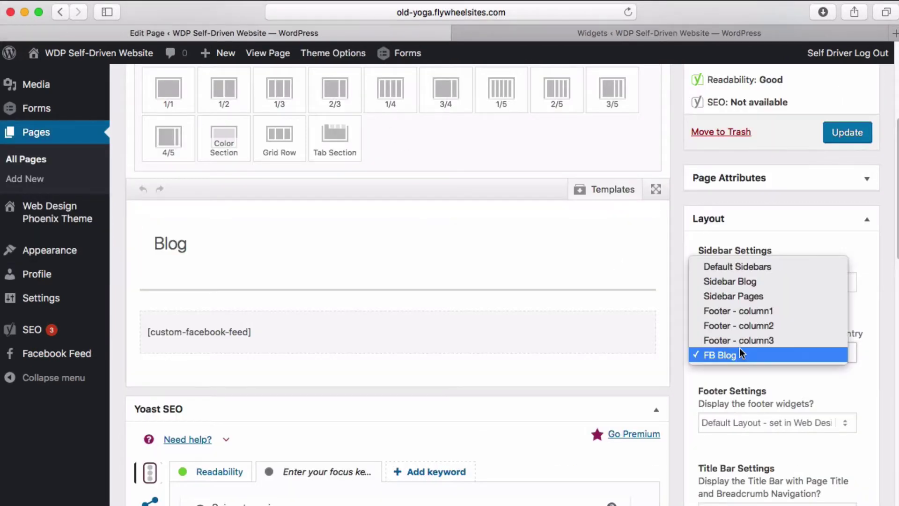
{"action": "left_click", "coordinate": [629, 18]}
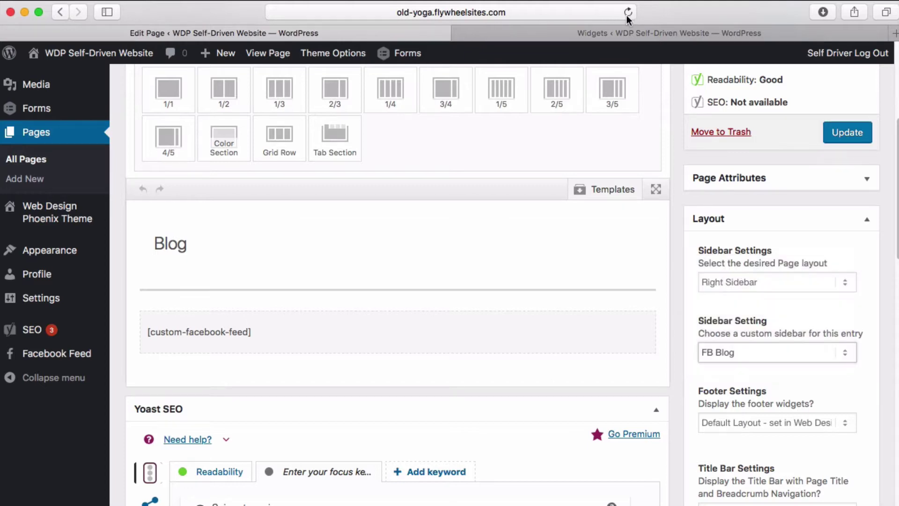
{"action": "left_click", "coordinate": [629, 18]}
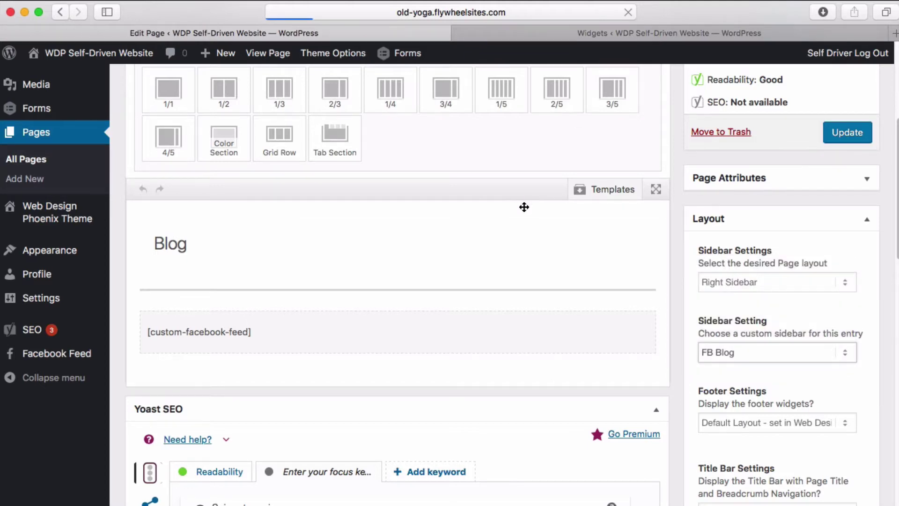
- Set the Blog page's custom sidebar to New Area and update the page
{"action": "scroll", "coordinate": [757, 340], "scroll_direction": "down", "scroll_amount": 10}
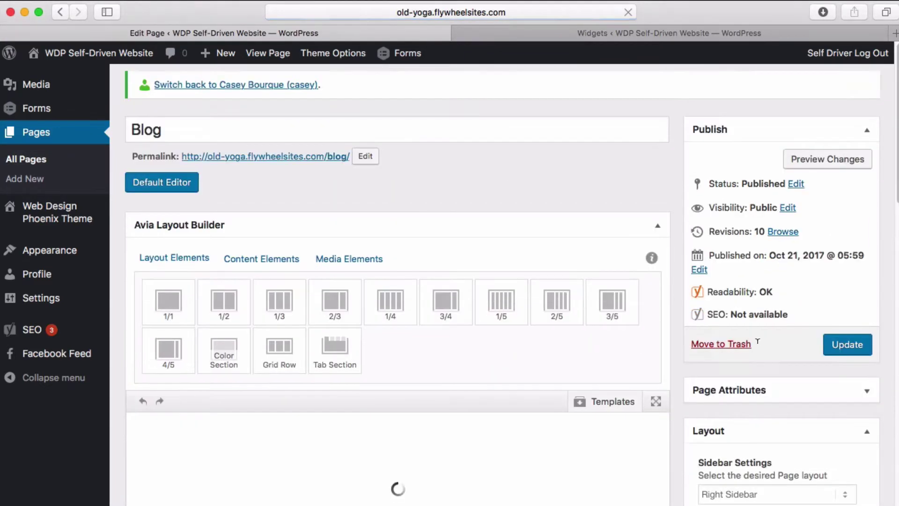
{"action": "left_click", "coordinate": [761, 192]}
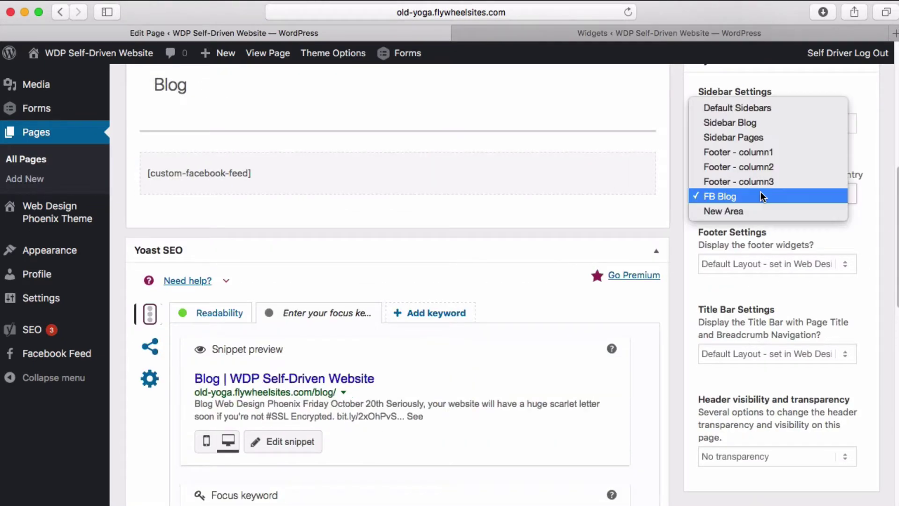
{"action": "left_click", "coordinate": [737, 210]}
{"action": "scroll", "coordinate": [760, 196], "scroll_direction": "up", "scroll_amount": 5}
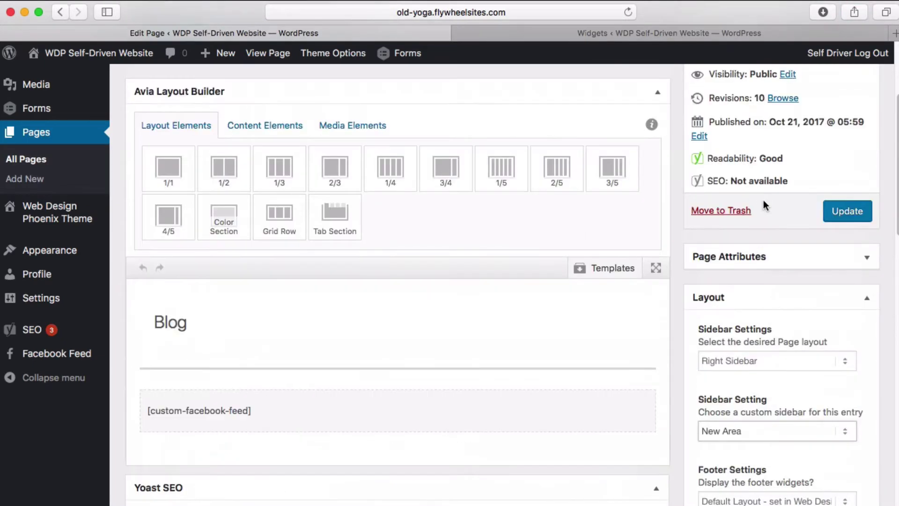
{"action": "left_click", "coordinate": [854, 213]}
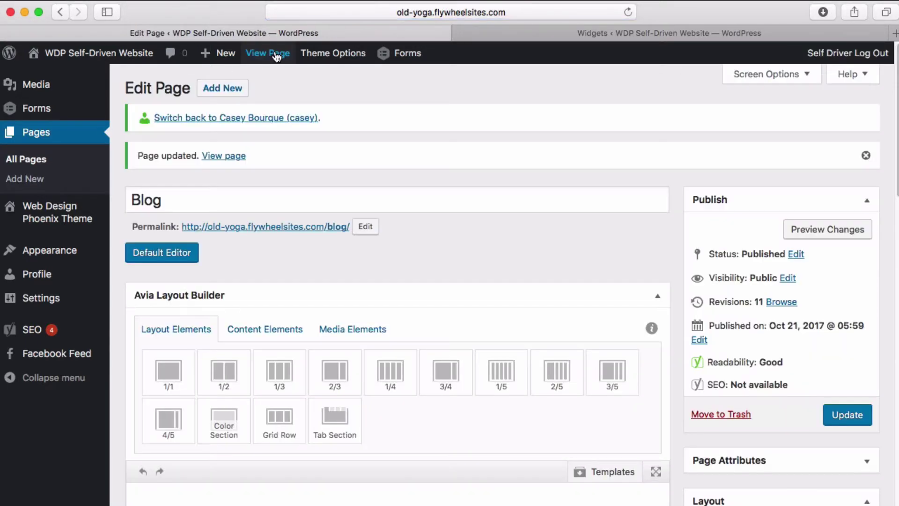
- View the live Blog page and check the Calendar and Archives widgets in its sidebar
{"action": "left_click", "coordinate": [276, 56]}
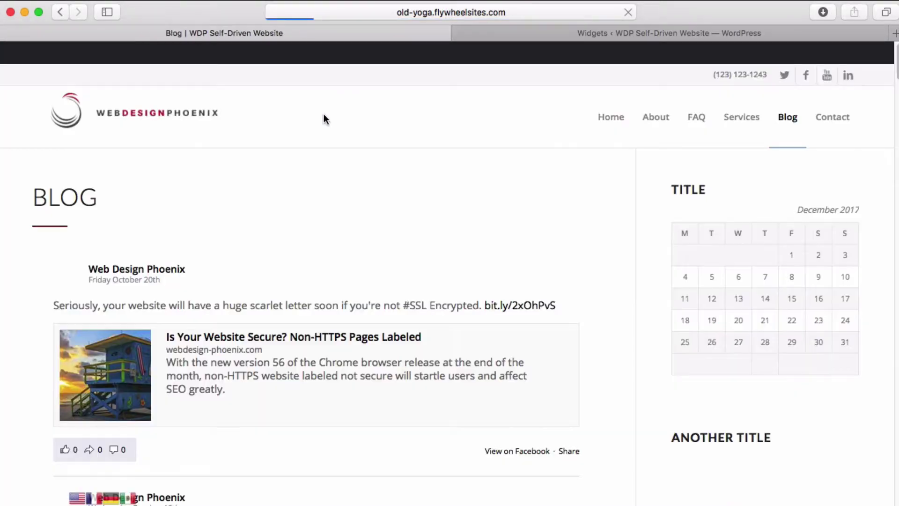
{"action": "scroll", "coordinate": [749, 272], "scroll_direction": "down", "scroll_amount": 3}
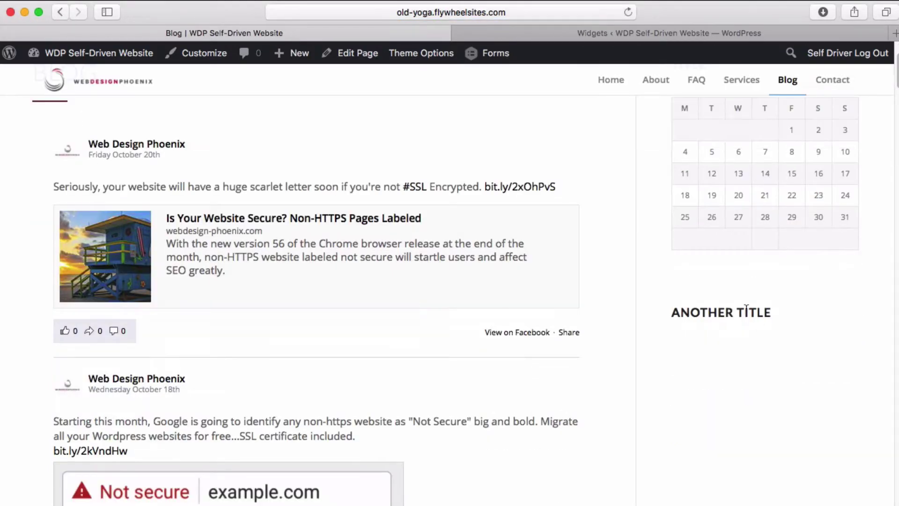
{"action": "scroll", "coordinate": [739, 234], "scroll_direction": "up", "scroll_amount": 3}
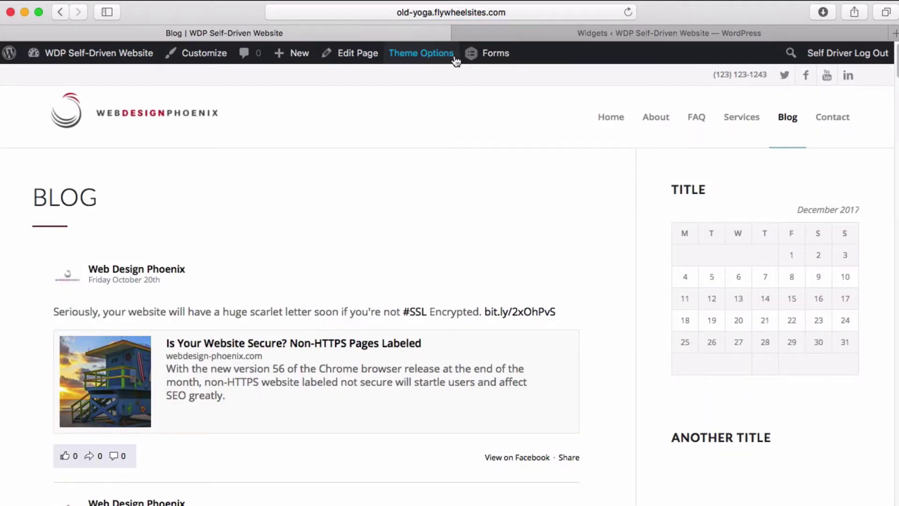
- Reopen the Blog page in the editor, set its custom sidebar to FB Blog, and update the page
{"action": "left_click", "coordinate": [352, 53]}
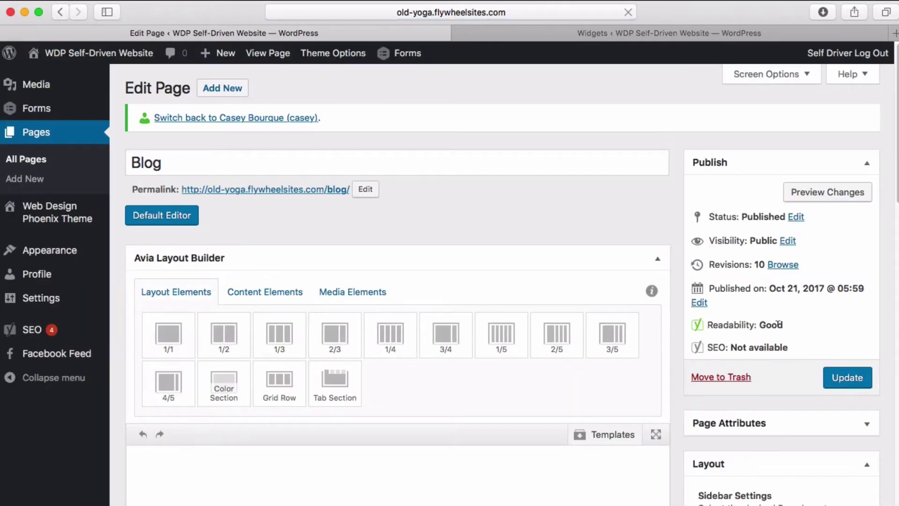
{"action": "scroll", "coordinate": [778, 323], "scroll_direction": "down", "scroll_amount": 5}
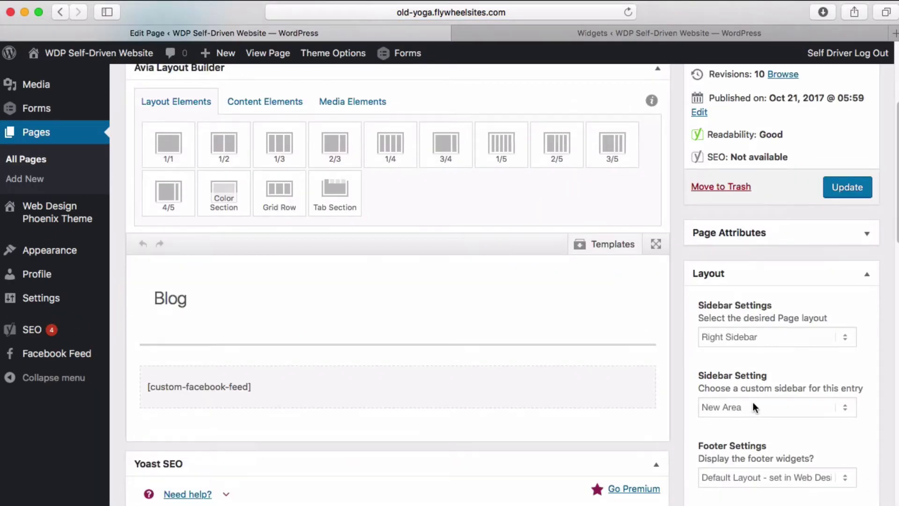
{"action": "left_click", "coordinate": [745, 406]}
{"action": "left_click", "coordinate": [746, 395]}
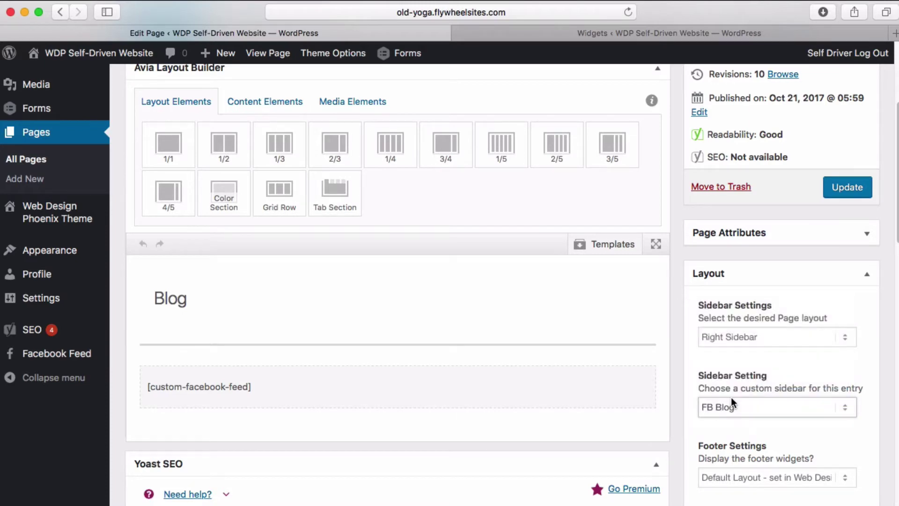
{"action": "left_click", "coordinate": [577, 29]}
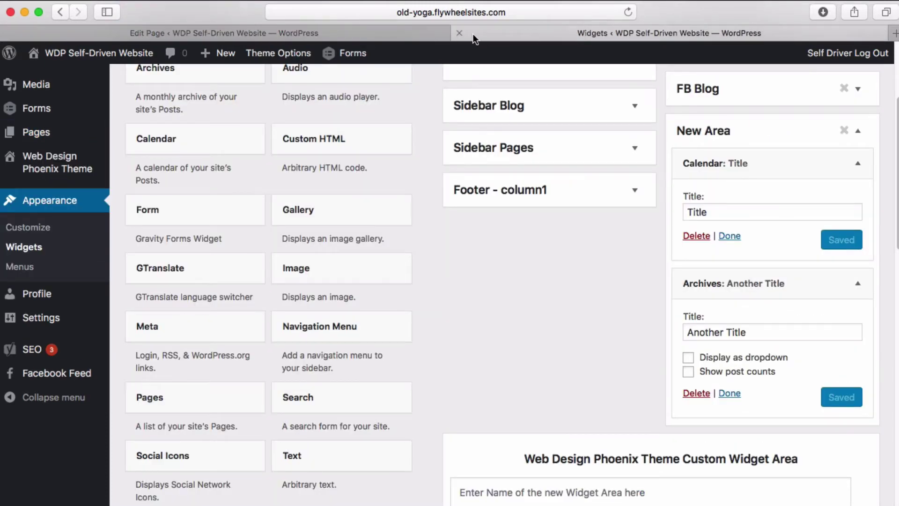
{"action": "left_click", "coordinate": [445, 35]}
{"action": "left_click", "coordinate": [847, 187]}
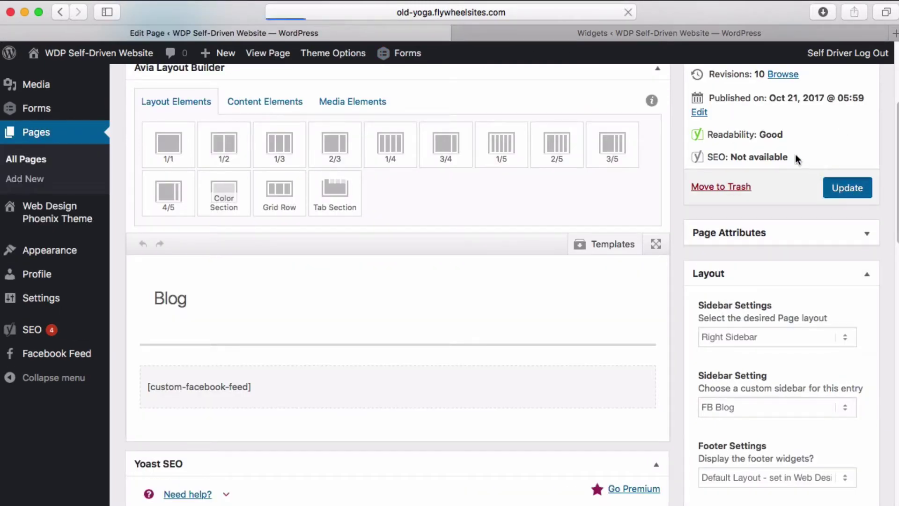
- Expand Footer - column1 in the widget areas and compare its Social Icons widget with the live home page footer
{"action": "left_click", "coordinate": [659, 33]}
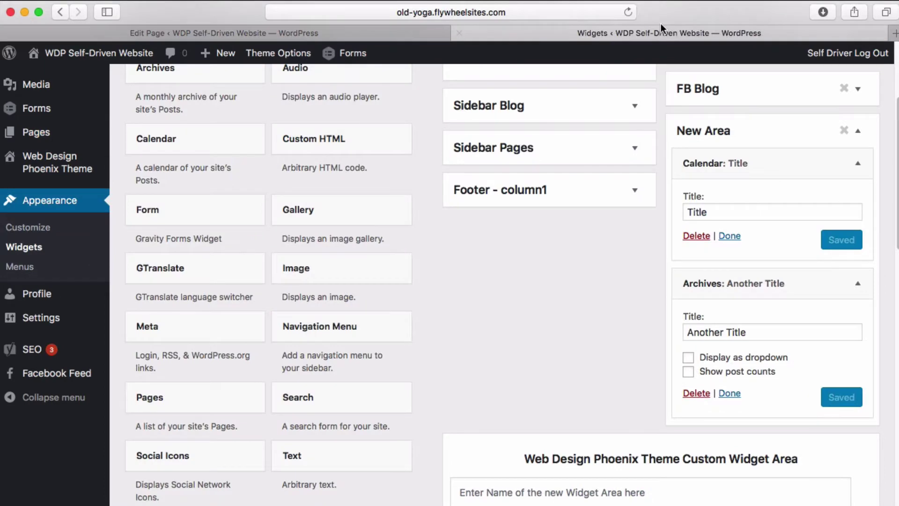
{"action": "left_click", "coordinate": [857, 172]}
{"action": "scroll", "coordinate": [547, 236], "scroll_direction": "up", "scroll_amount": 1}
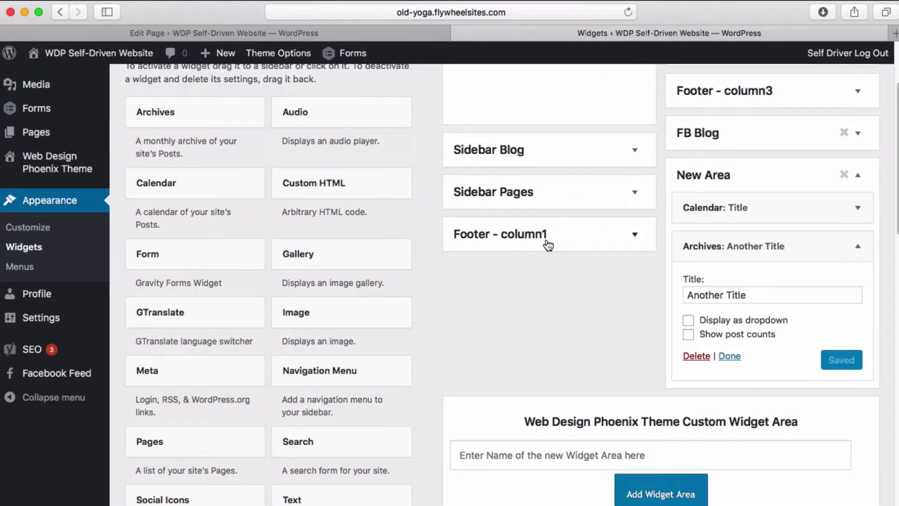
{"action": "scroll", "coordinate": [548, 243], "scroll_direction": "up", "scroll_amount": 2}
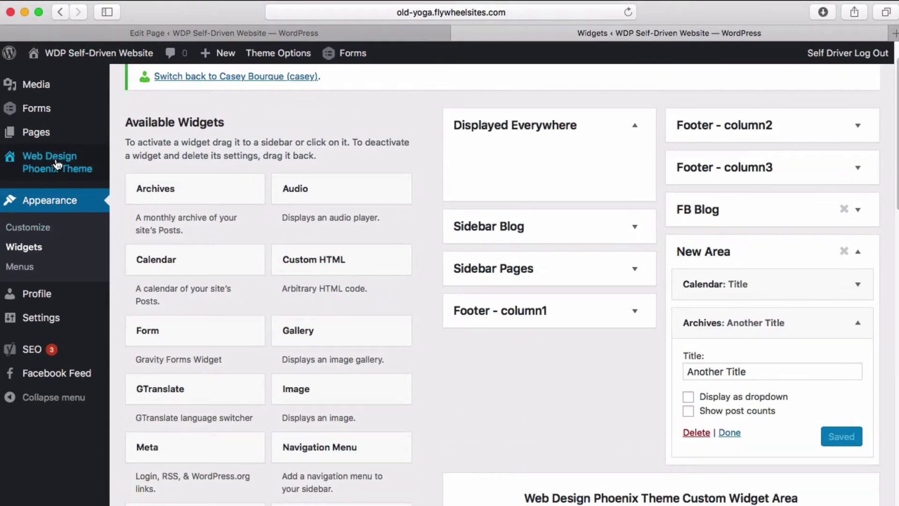
{"action": "left_click", "coordinate": [517, 313]}
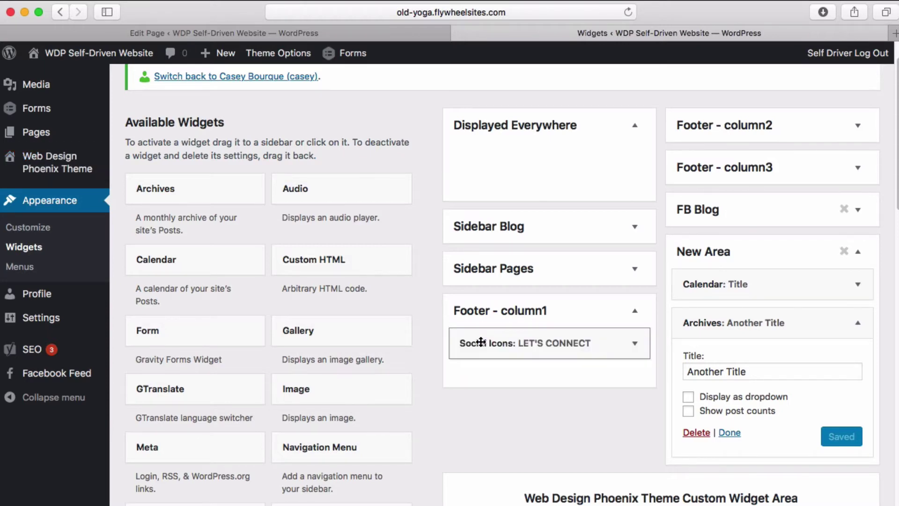
{"action": "left_click", "coordinate": [302, 34]}
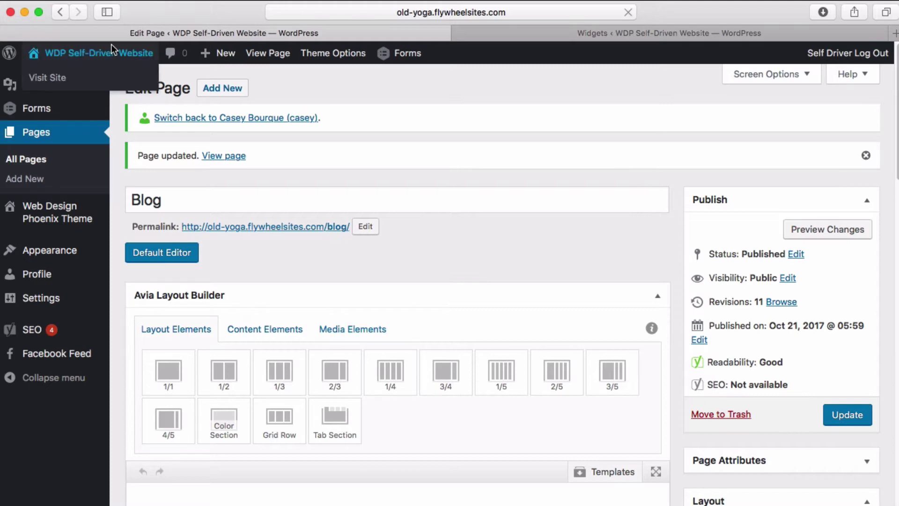
{"action": "left_click", "coordinate": [212, 126]}
{"action": "scroll", "coordinate": [276, 221], "scroll_direction": "down", "scroll_amount": 20}
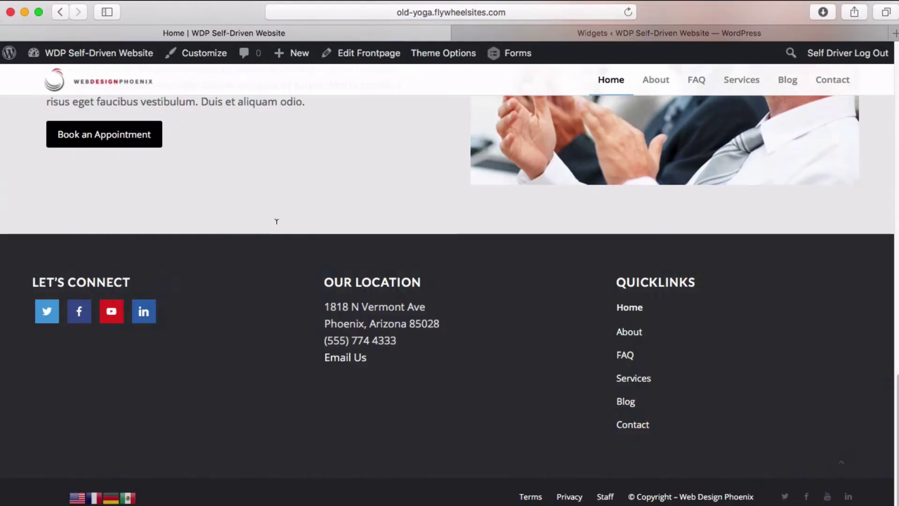
- Inspect the Our Location text widget in Footer - column2 and compare its content with the live footer
{"action": "left_click", "coordinate": [607, 34]}
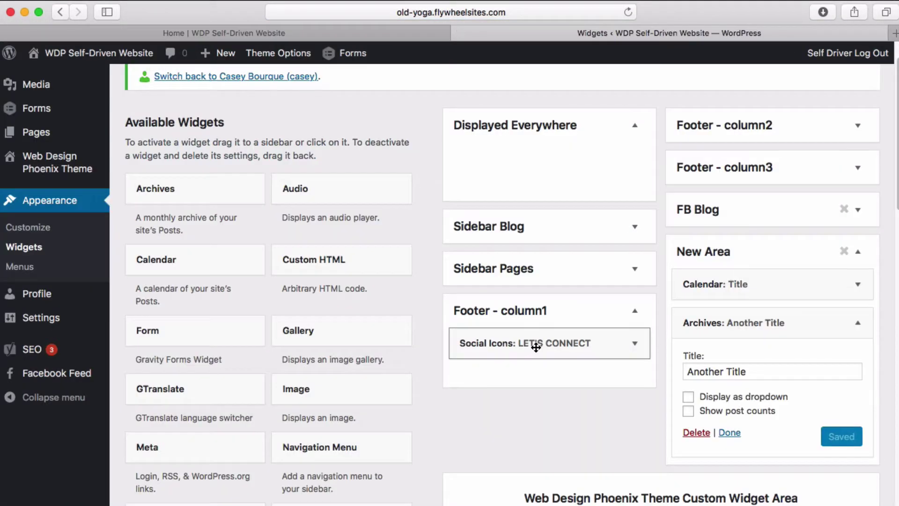
{"action": "left_click", "coordinate": [778, 125]}
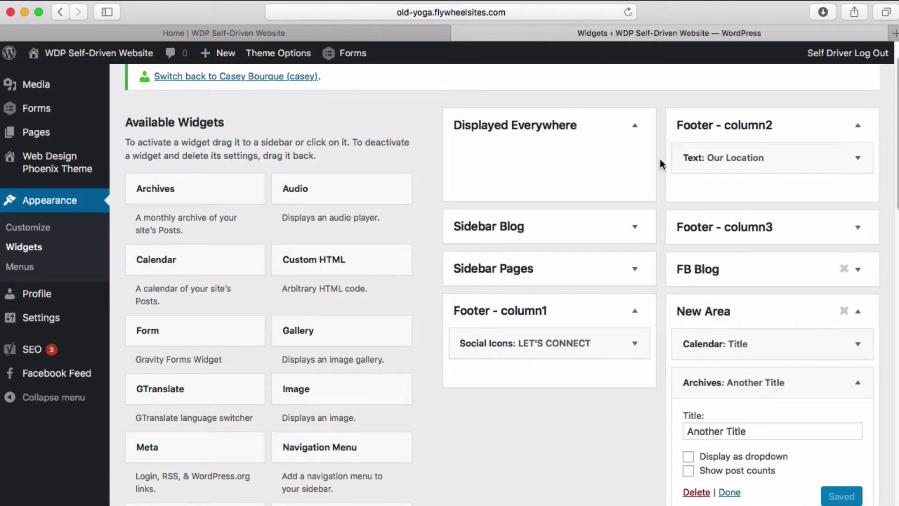
{"action": "left_click", "coordinate": [737, 156]}
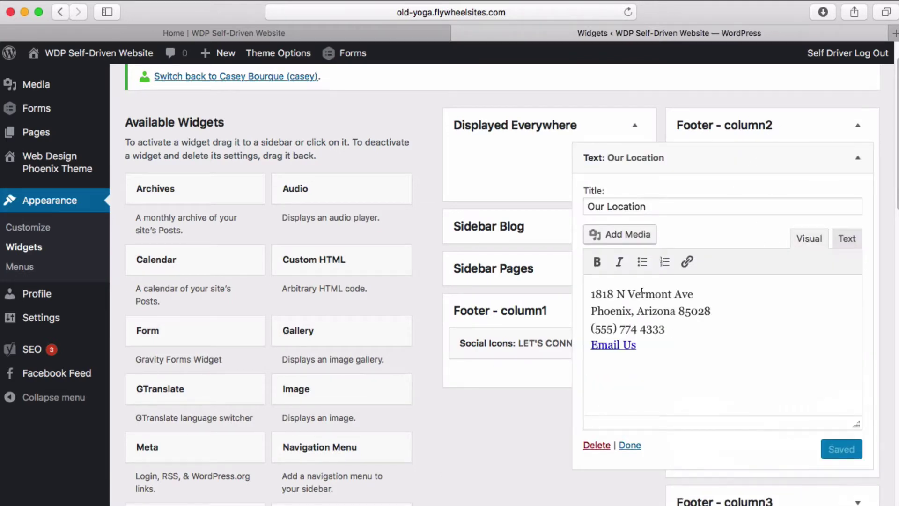
{"action": "left_click", "coordinate": [349, 33]}
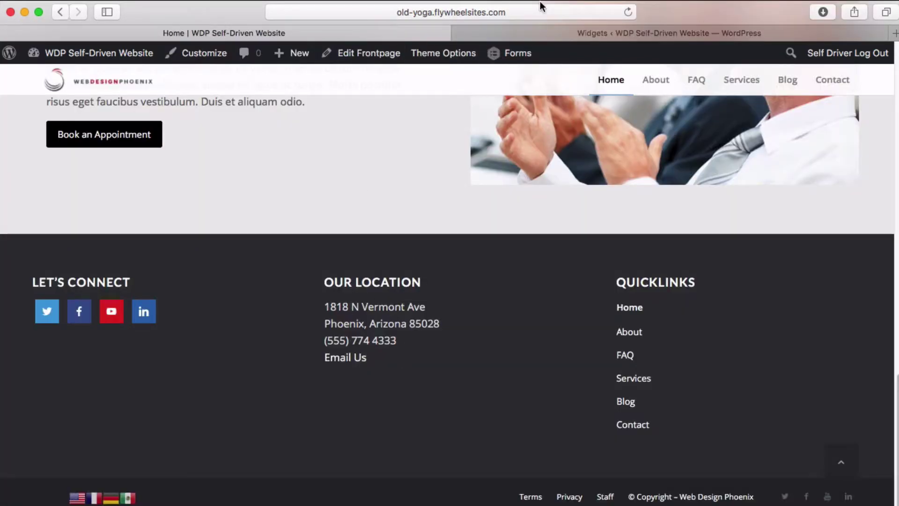
{"action": "left_click", "coordinate": [551, 33]}
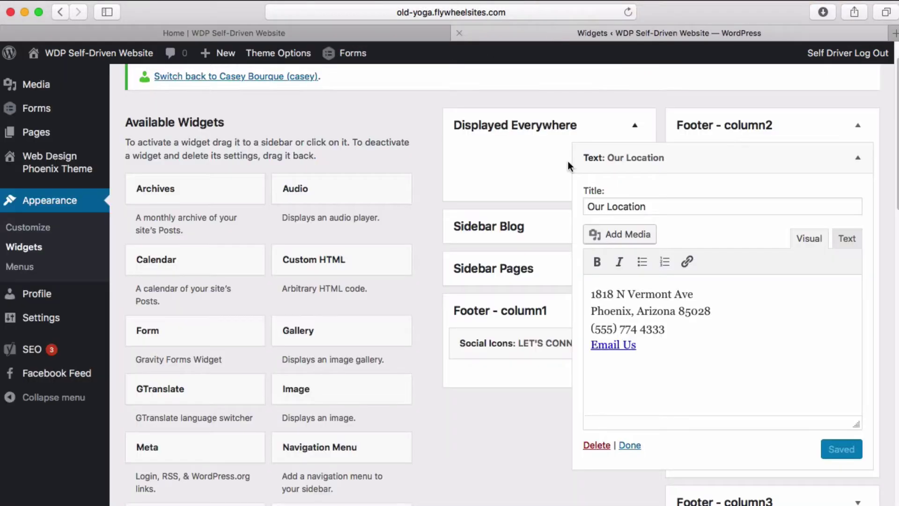
{"action": "left_click", "coordinate": [818, 155]}
- Inspect the QUICKLINKS navigation menu widget in Footer - column3, check its menu choice, and compare it with the live footer
{"action": "left_click", "coordinate": [762, 229]}
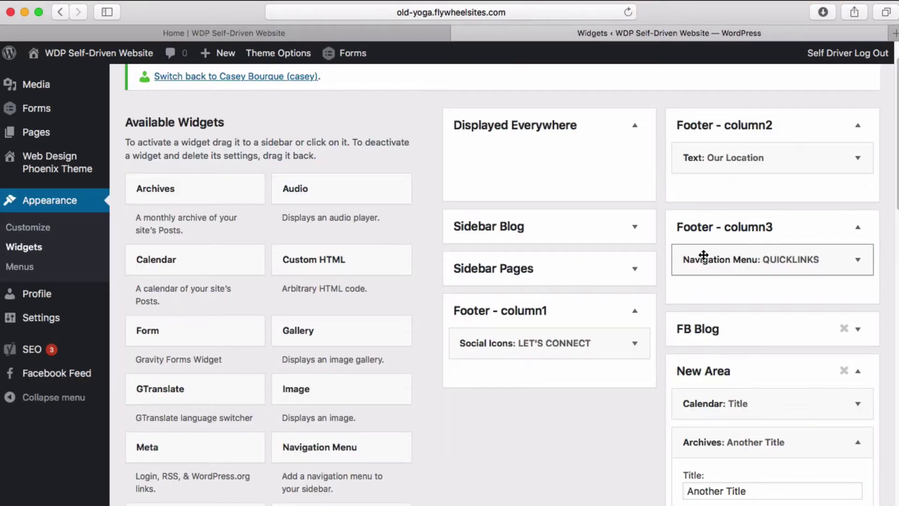
{"action": "left_click", "coordinate": [780, 259]}
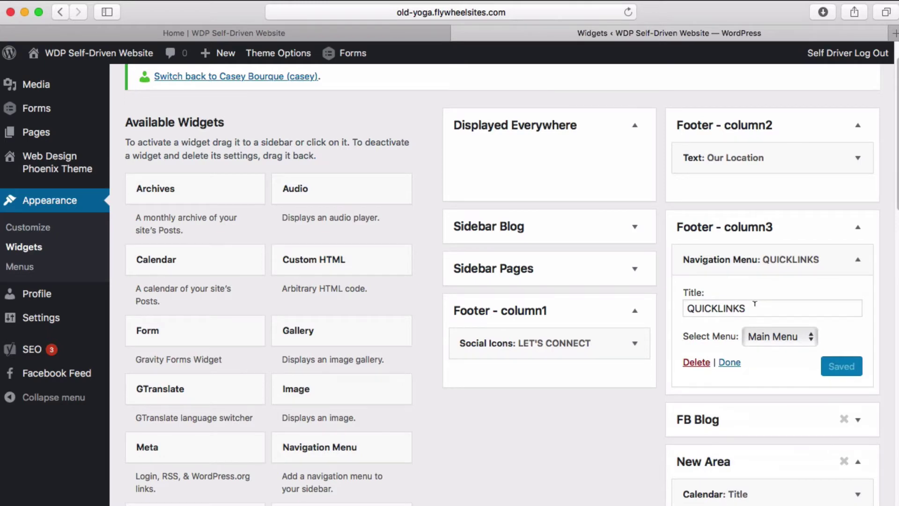
{"action": "left_click", "coordinate": [761, 334]}
{"action": "left_click", "coordinate": [762, 334]}
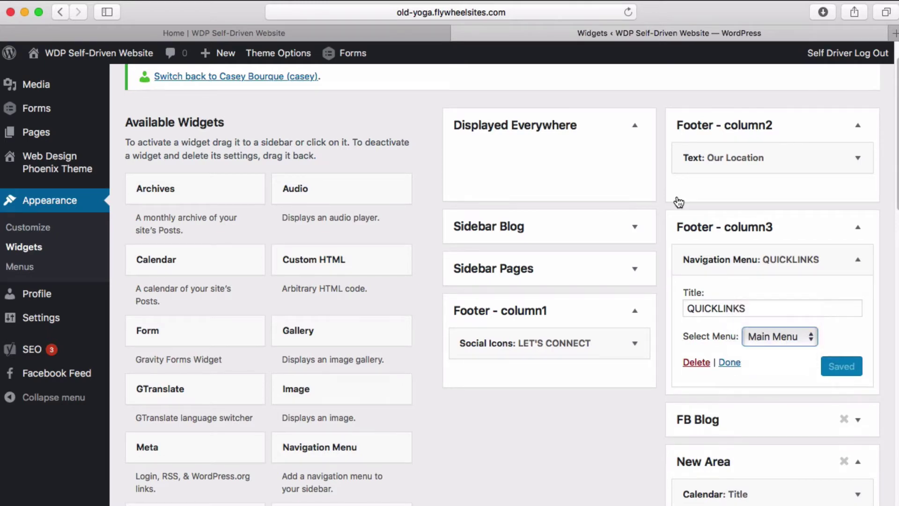
{"action": "left_click", "coordinate": [370, 31]}
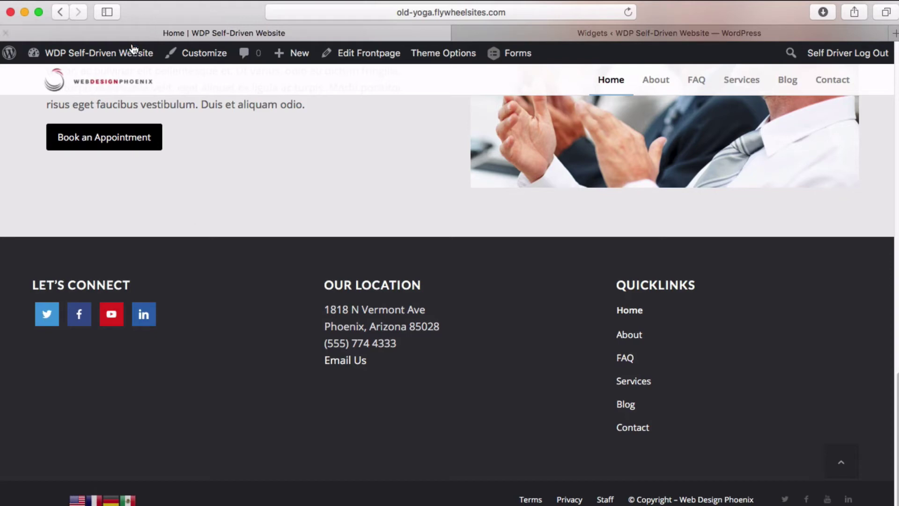
{"action": "left_click", "coordinate": [509, 34]}
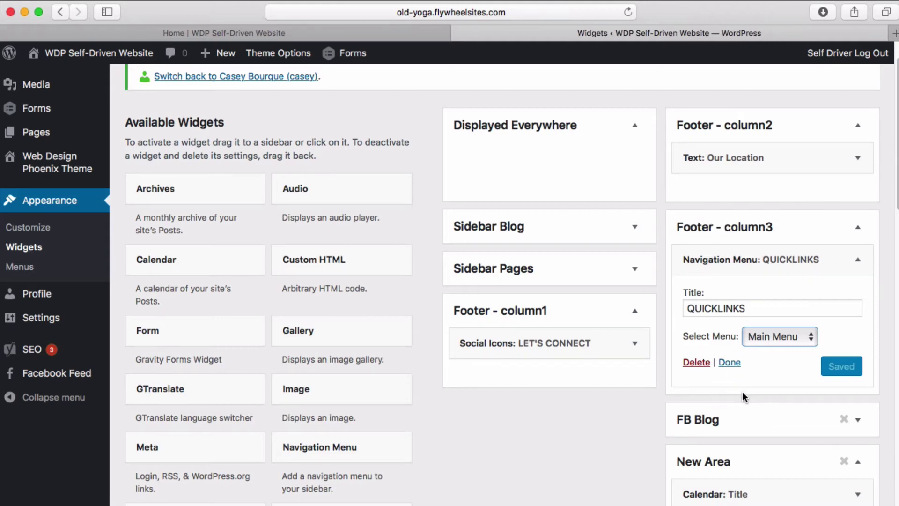
{"action": "left_click", "coordinate": [857, 265]}
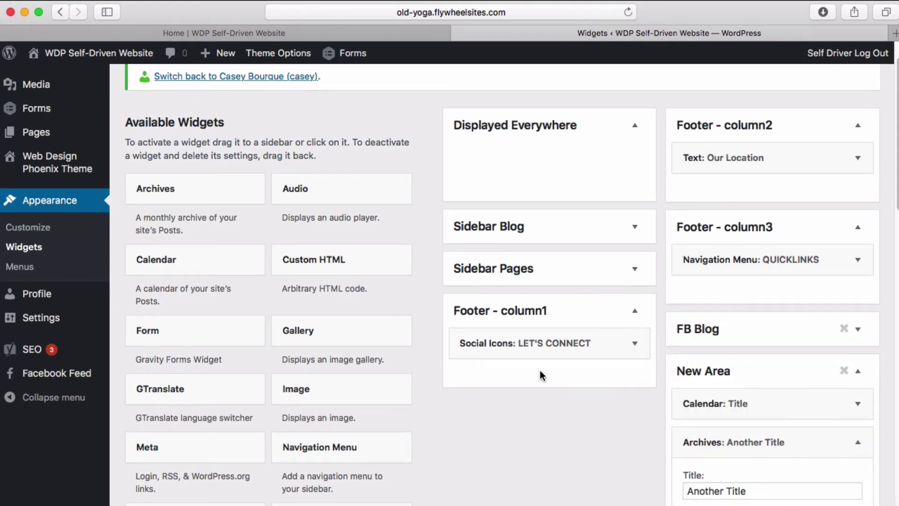
- Collapse the Archives widget and delete the New Area custom widget area
{"action": "scroll", "coordinate": [442, 238], "scroll_direction": "up", "scroll_amount": 2}
{"action": "scroll", "coordinate": [484, 364], "scroll_direction": "down", "scroll_amount": 10}
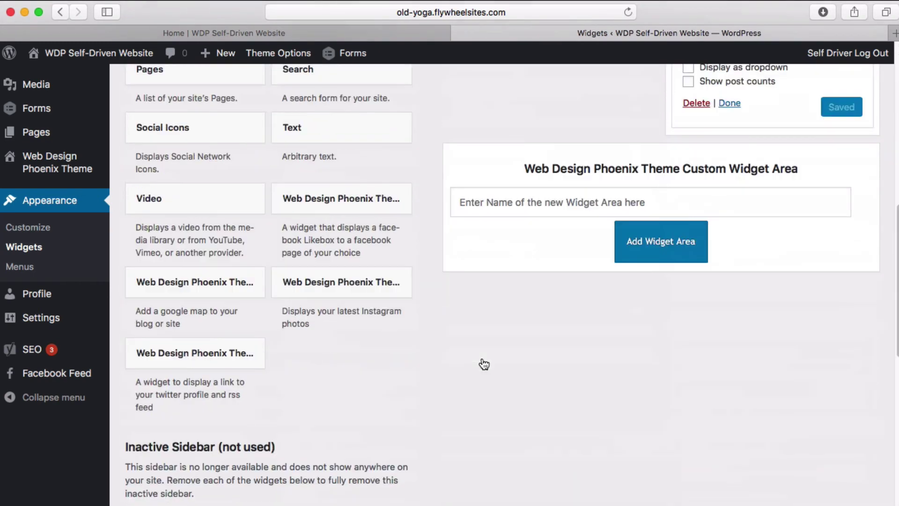
{"action": "scroll", "coordinate": [484, 307], "scroll_direction": "up", "scroll_amount": 6}
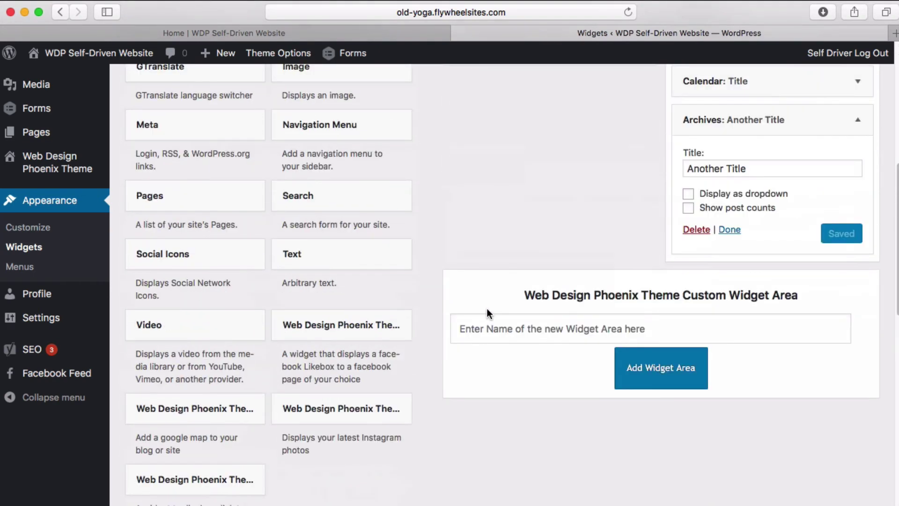
{"action": "scroll", "coordinate": [506, 314], "scroll_direction": "up", "scroll_amount": 3}
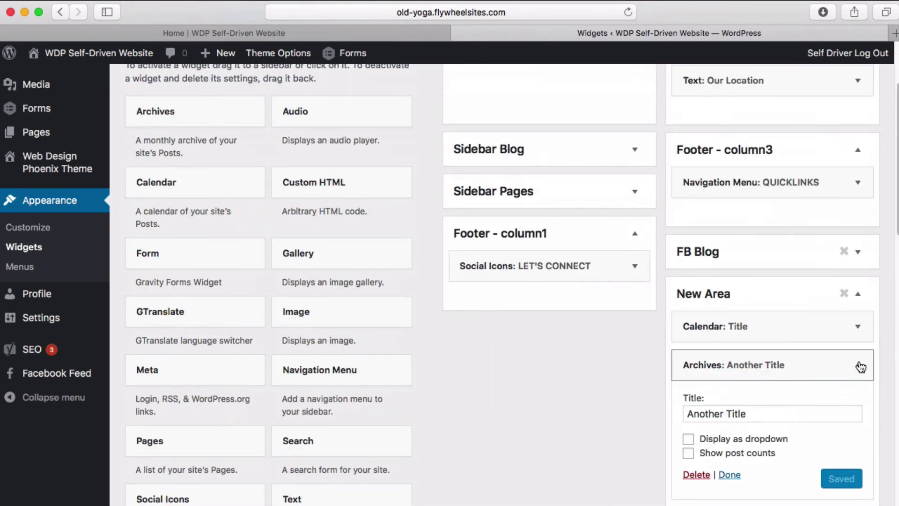
{"action": "left_click", "coordinate": [858, 365]}
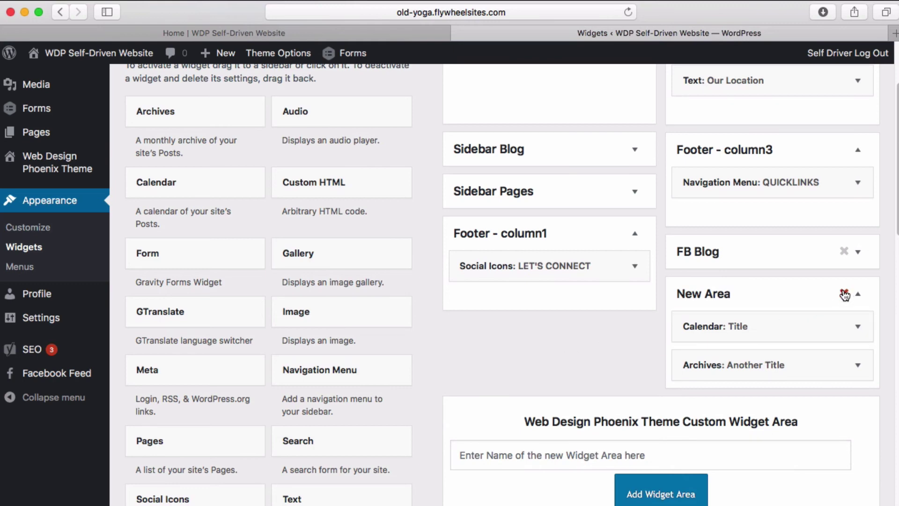
{"action": "left_click", "coordinate": [844, 293]}
{"action": "left_click", "coordinate": [581, 277]}
- Collapse Footer - column3 and Footer - column2, rechecking the Our Location widget in column2
{"action": "left_click", "coordinate": [858, 150]}
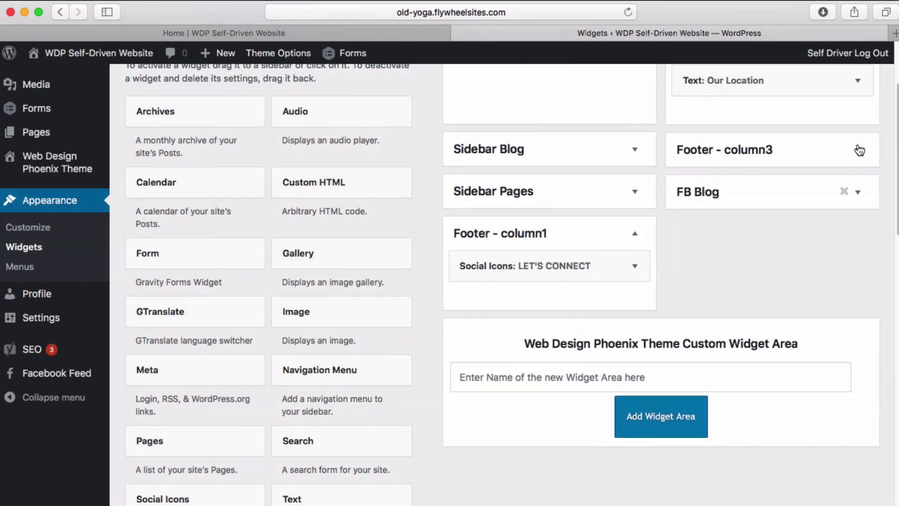
{"action": "scroll", "coordinate": [858, 154], "scroll_direction": "up", "scroll_amount": 3}
{"action": "left_click", "coordinate": [857, 169]}
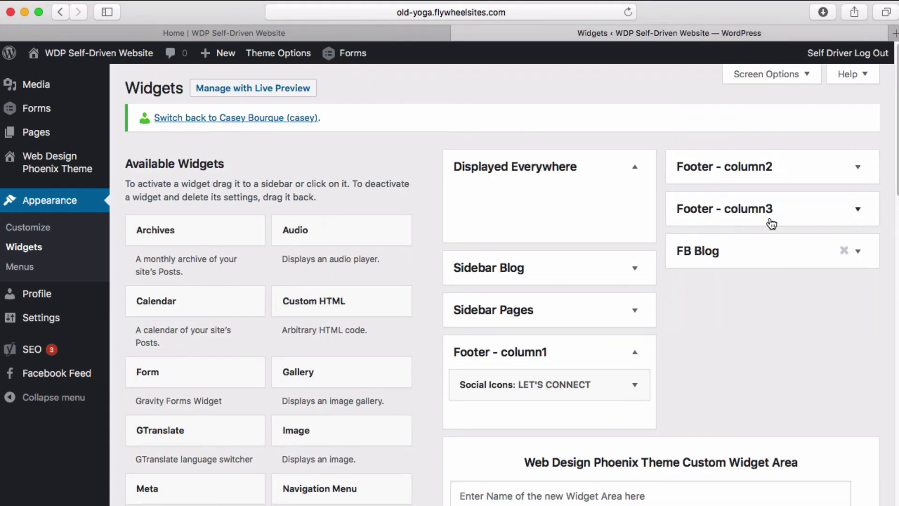
{"action": "left_click", "coordinate": [839, 172]}
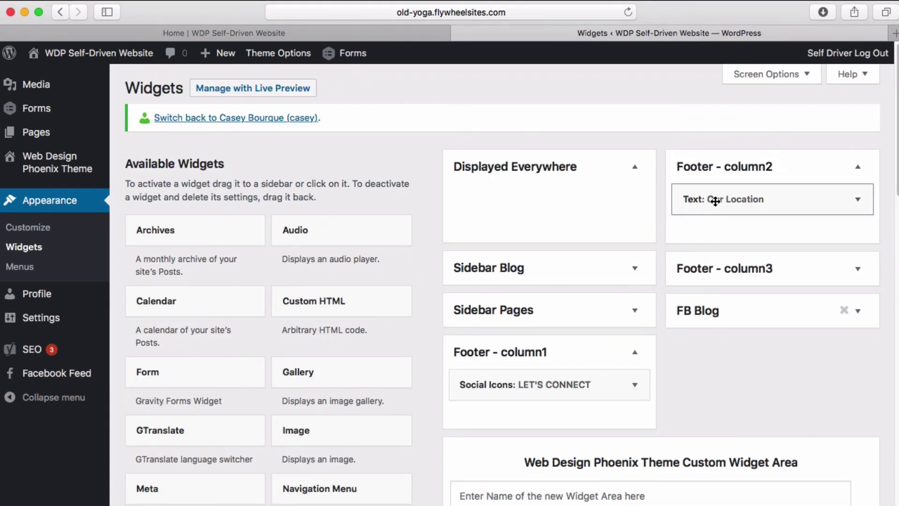
{"action": "left_click_drag", "start_coordinate": [713, 197], "coordinate": [712, 240]}
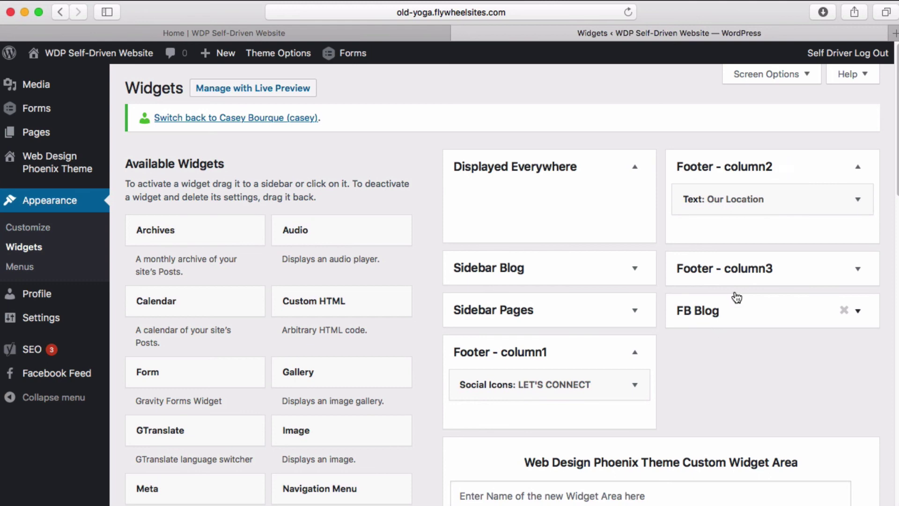
{"action": "left_click", "coordinate": [858, 166]}
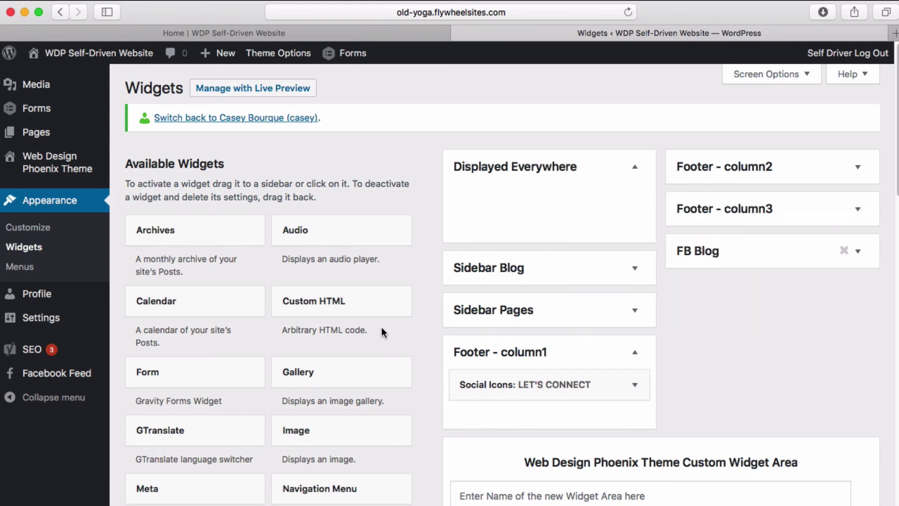